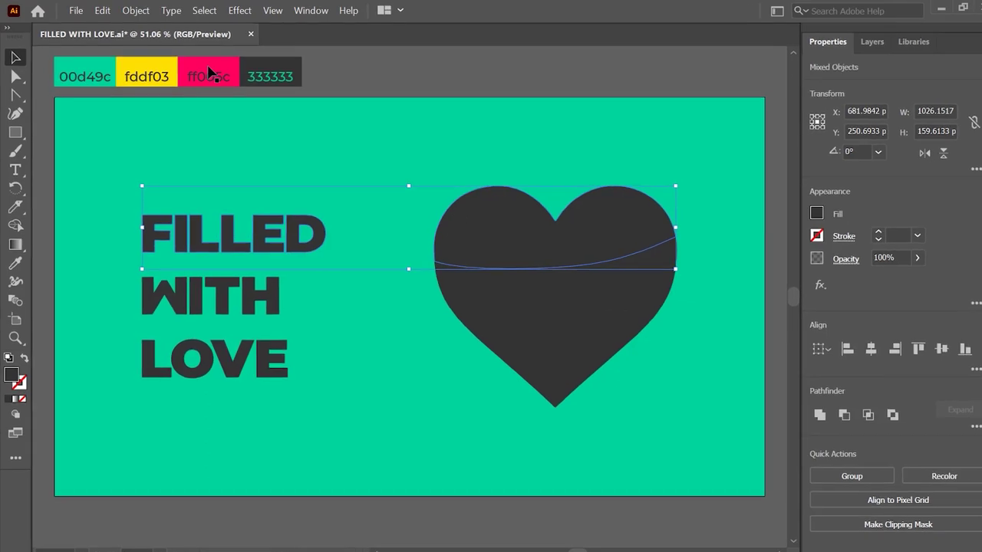
# Step: Preview the envelope-and-blend heart, then revert to the uncut dark heart and stacked text
pyautogui.click(134, 10)
pyautogui.moveTo(174, 365)
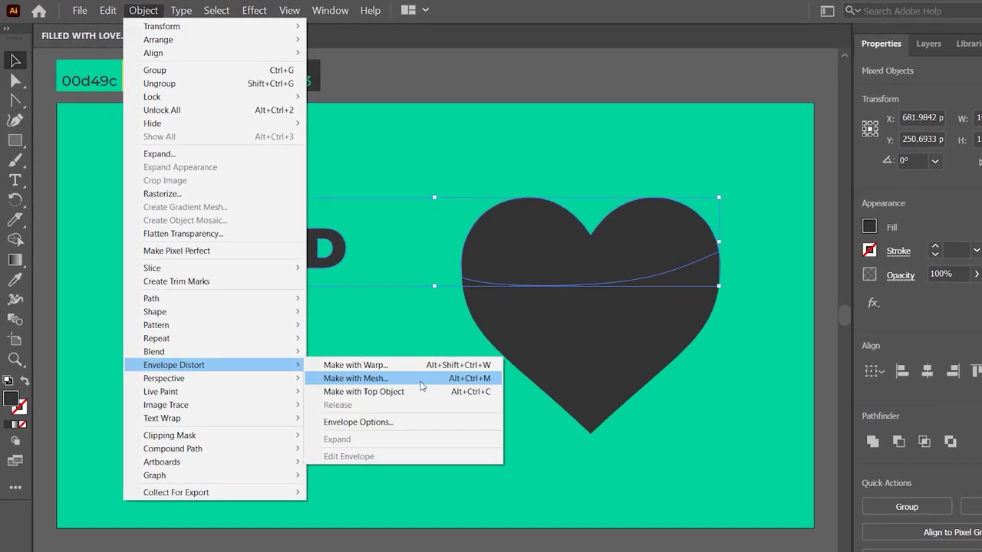
pyautogui.click(383, 397)
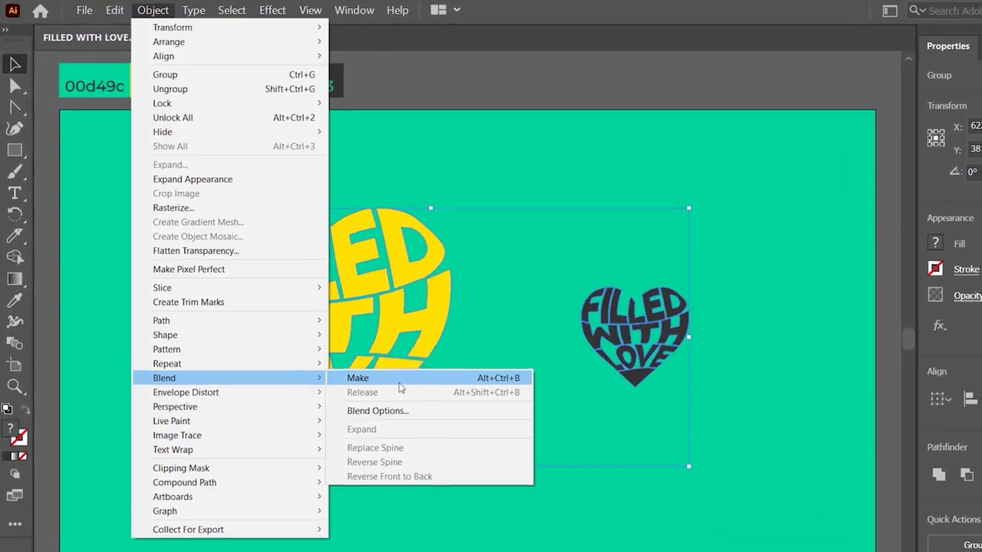
pyautogui.click(460, 325)
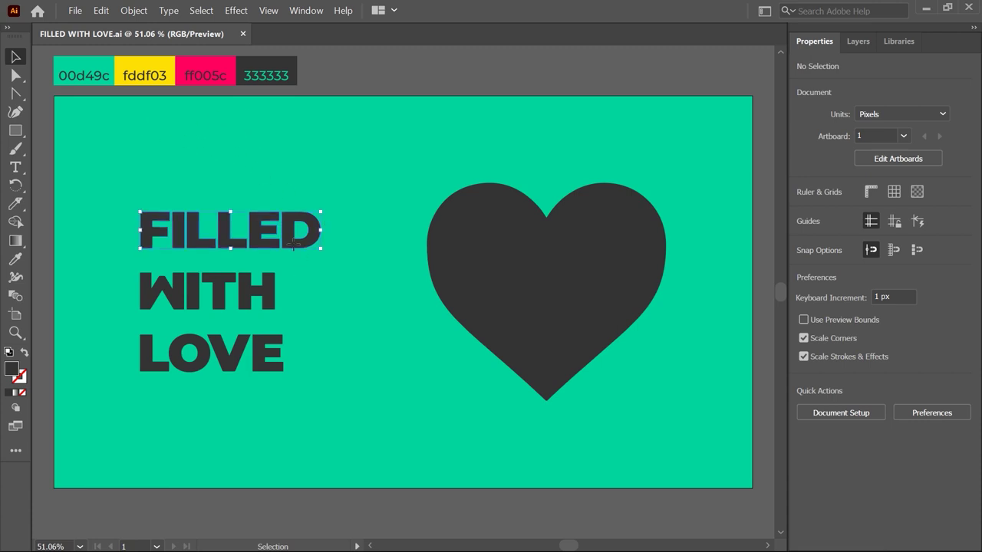
# Step: Cut curved Knife slices across the dark heart's upper and lower parts
pyautogui.click(253, 291)
pyautogui.click(264, 345)
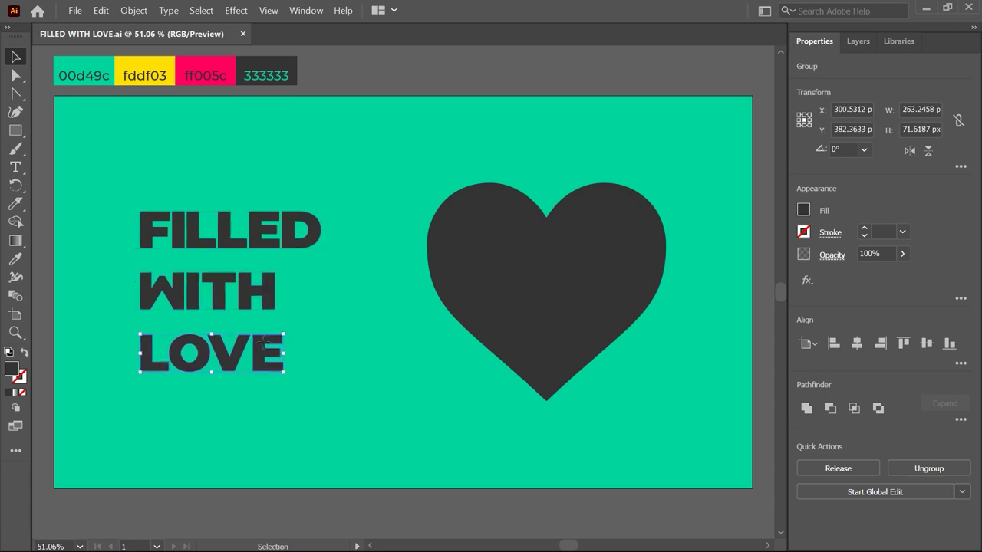
pyautogui.click(495, 255)
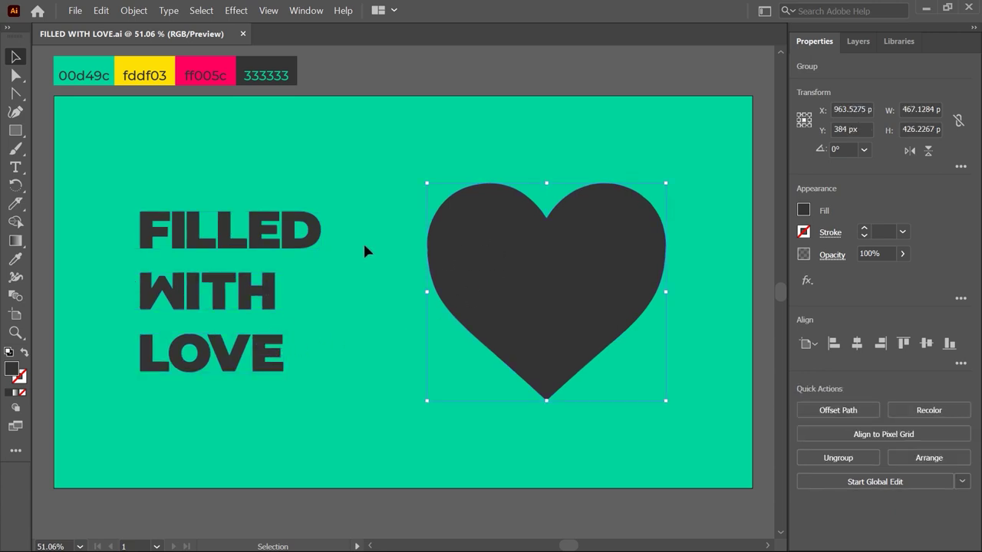
pyautogui.click(16, 204)
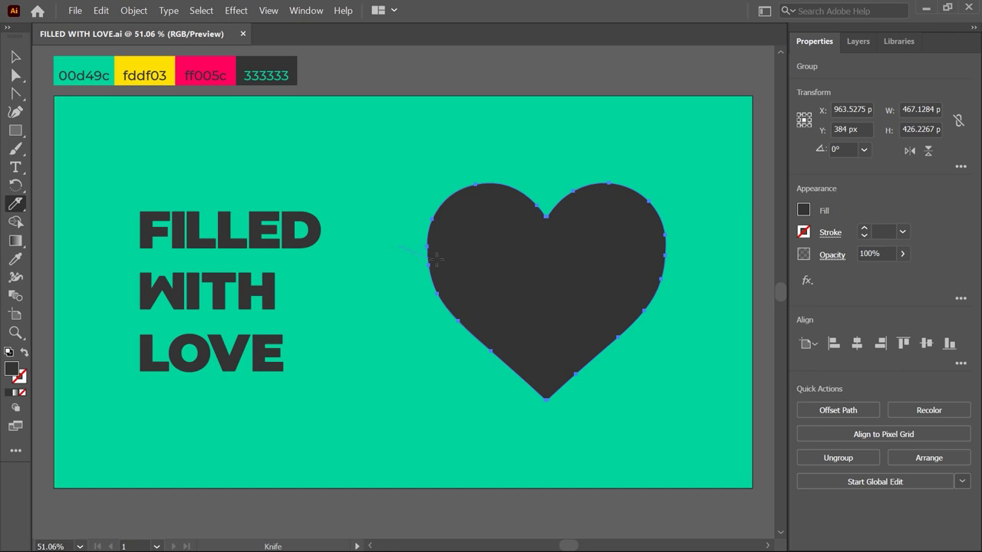
pyautogui.moveTo(436, 260); pyautogui.dragTo(734, 228)
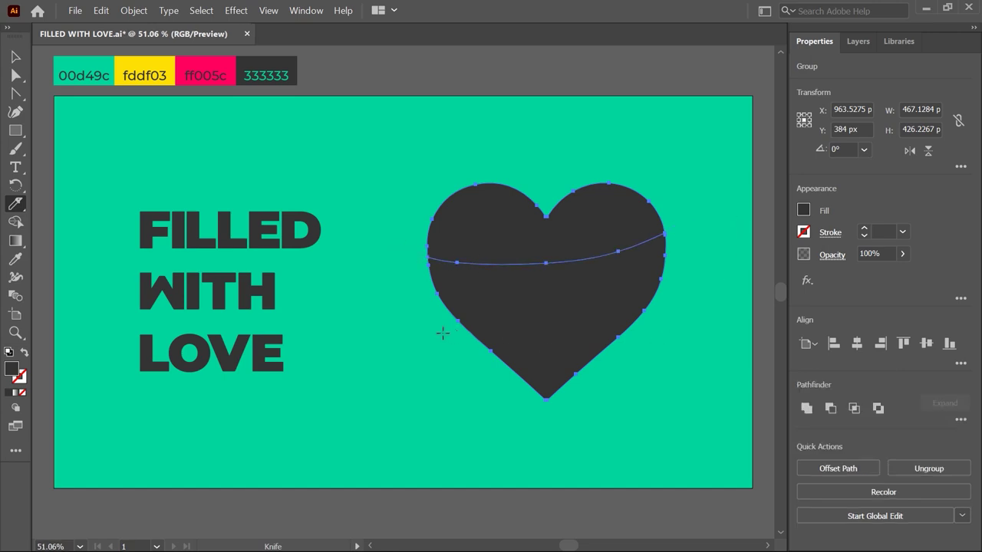
pyautogui.moveTo(489, 313); pyautogui.dragTo(692, 322)
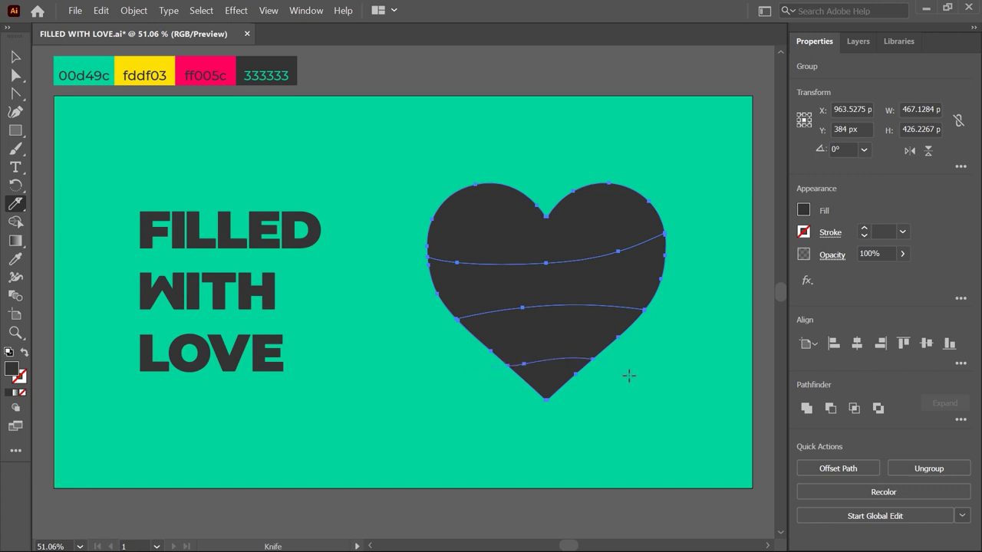
# Step: Ungroup the sliced heart into separate band pieces
pyautogui.press('v')
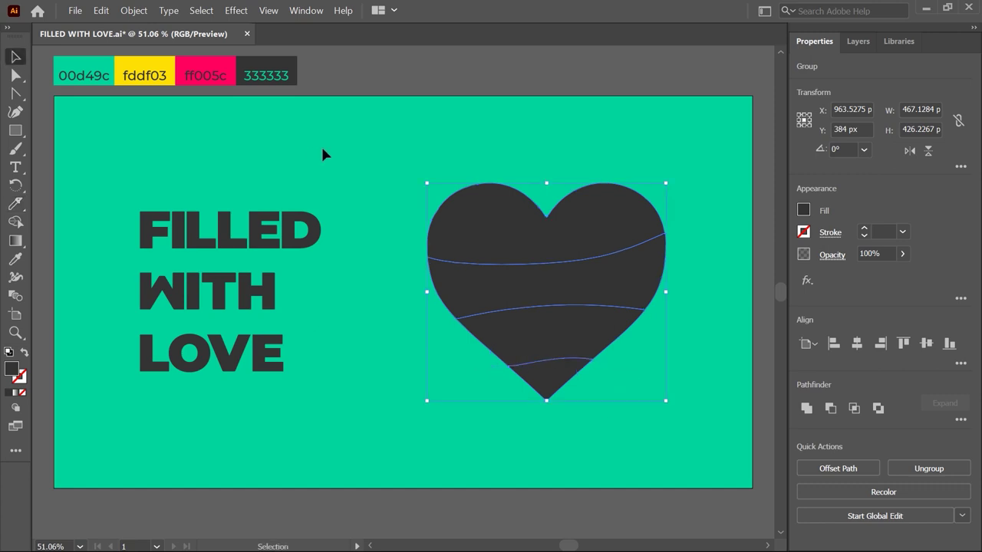
pyautogui.click(321, 144)
pyautogui.click(460, 214)
pyautogui.rightClick(471, 253)
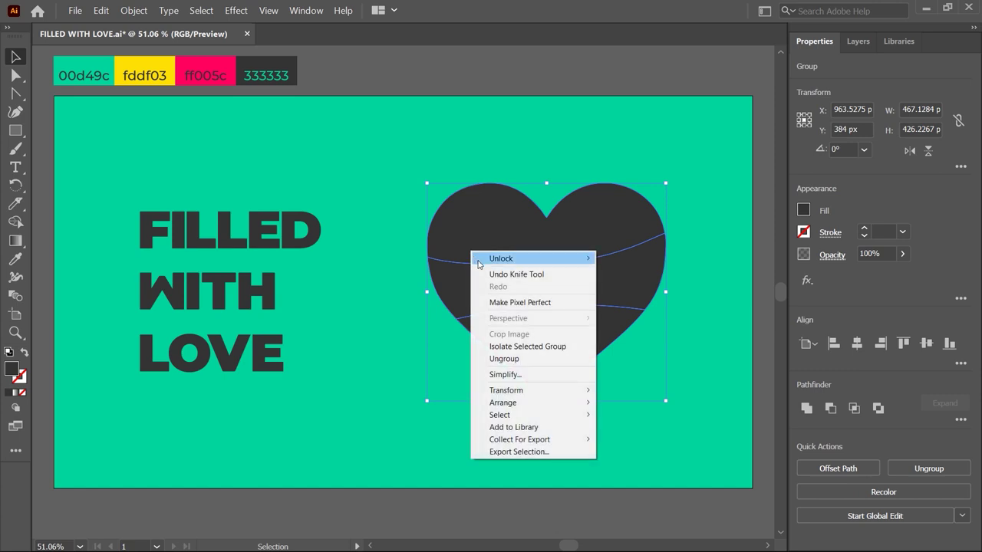
pyautogui.click(509, 358)
pyautogui.click(395, 324)
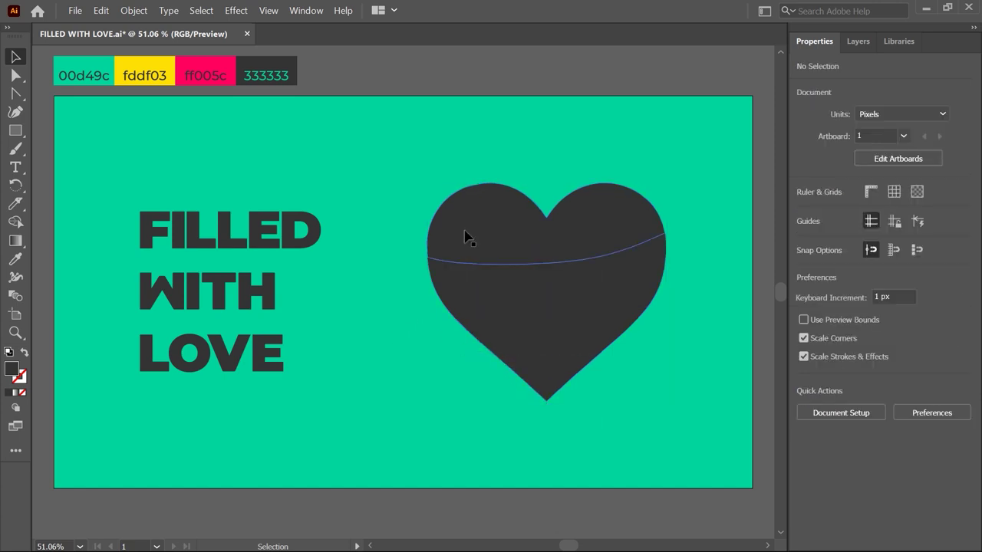
pyautogui.click(455, 286)
pyautogui.click(529, 337)
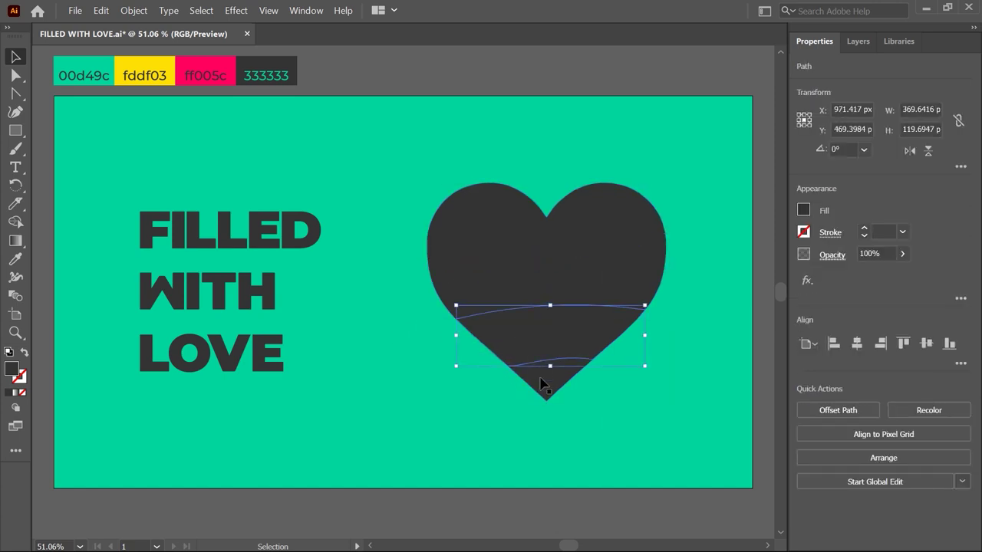
pyautogui.click(541, 377)
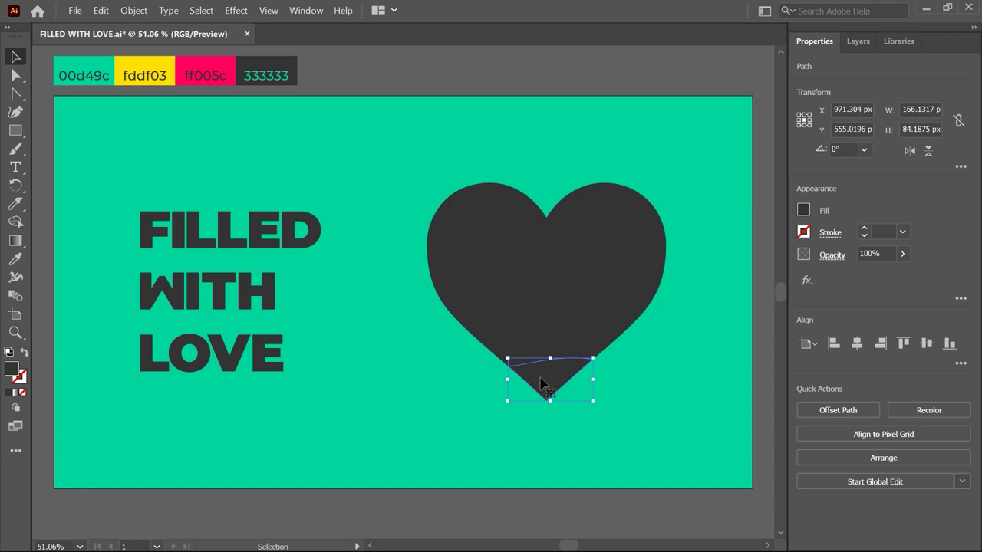
# Step: Warp FILLED into the heart's top band with Envelope Distort Make with Top Object
pyautogui.click(318, 230)
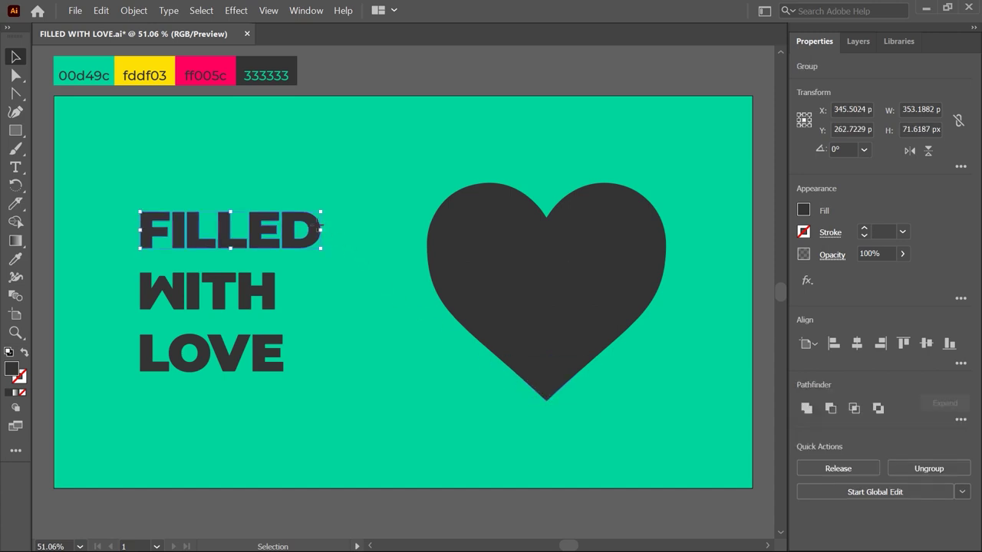
pyautogui.keyDown('shift'); pyautogui.click(449, 216); pyautogui.keyUp('shift')
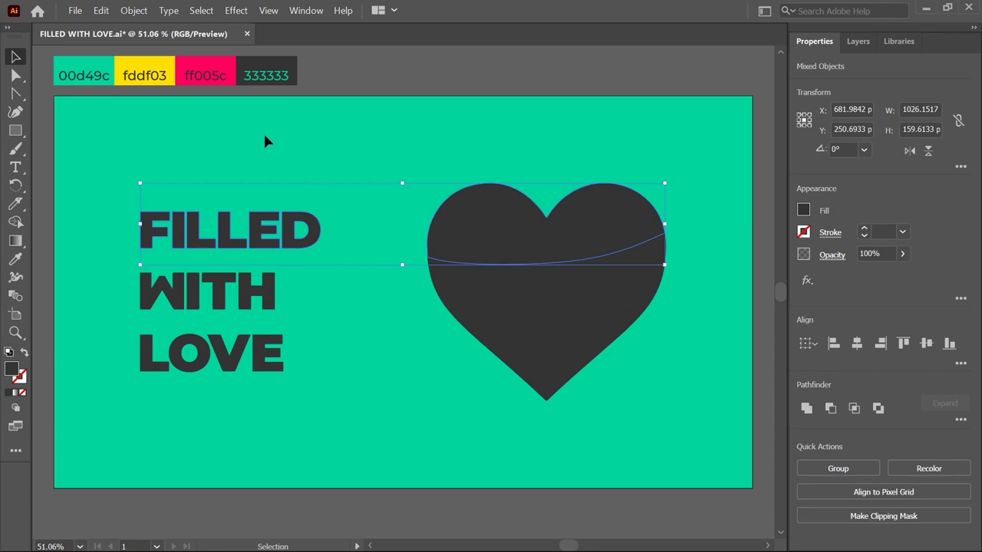
pyautogui.click(143, 10)
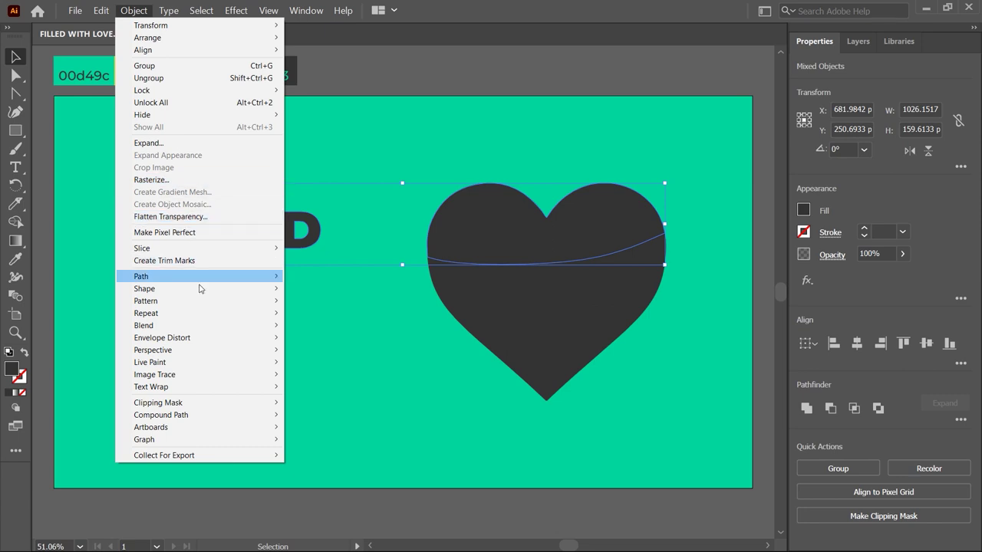
pyautogui.moveTo(162, 337)
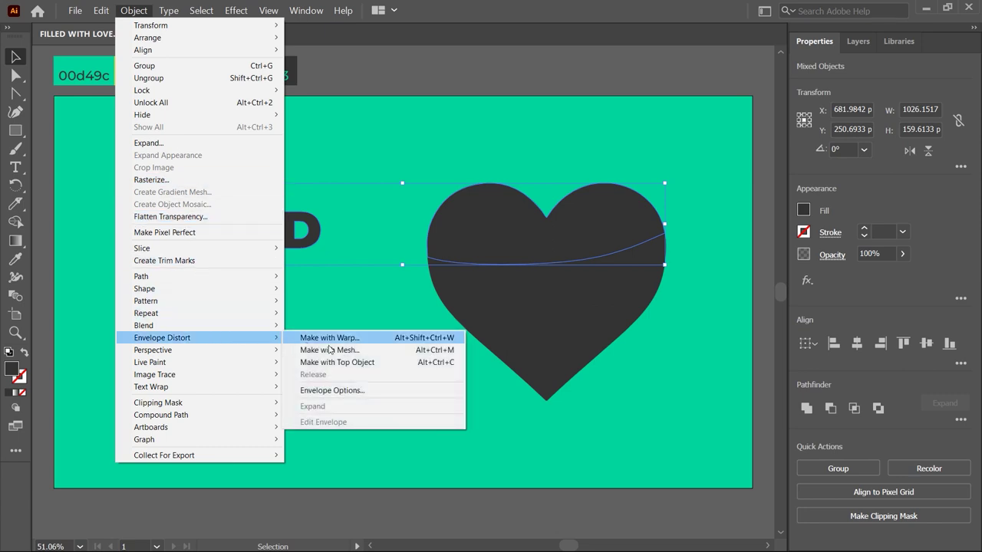
pyautogui.click(391, 367)
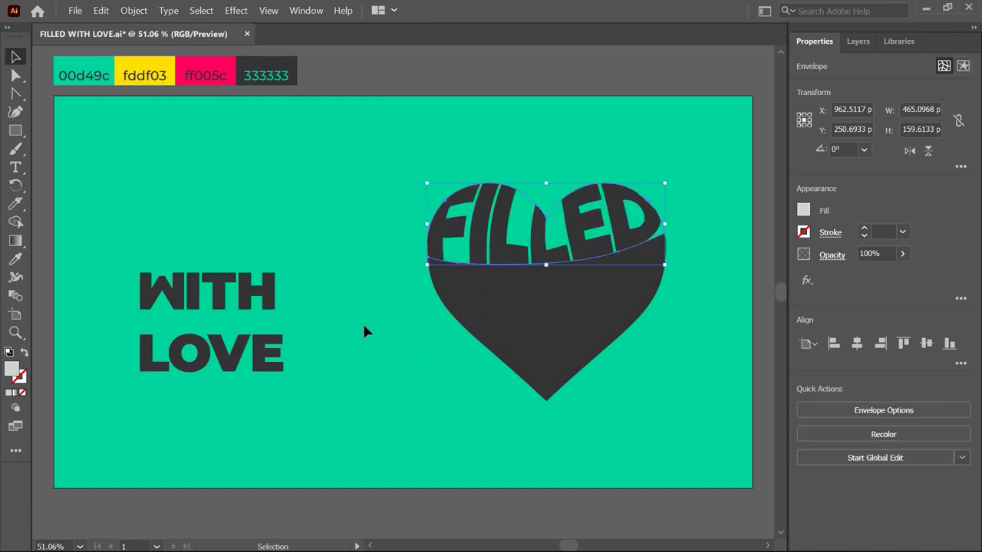
# Step: Warp WITH into the middle band and LOVE into the lower band
pyautogui.click(270, 296)
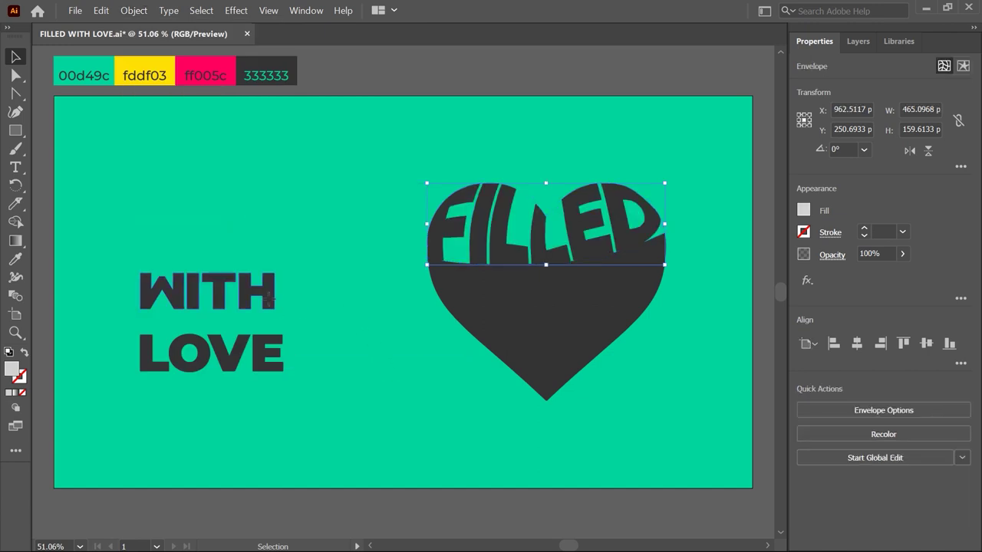
pyautogui.keyDown('shift'); pyautogui.click(466, 297); pyautogui.keyUp('shift')
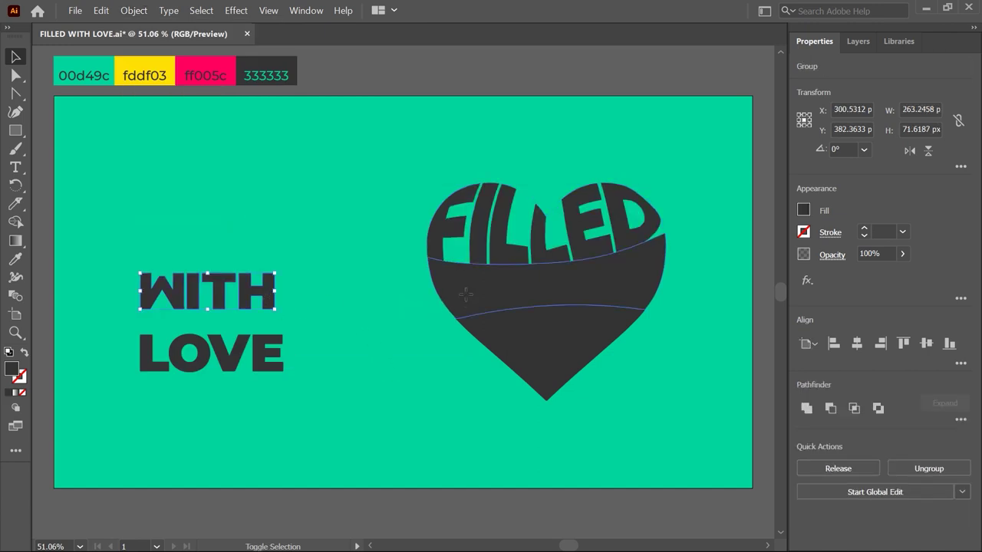
pyautogui.click(143, 11)
pyautogui.moveTo(162, 337)
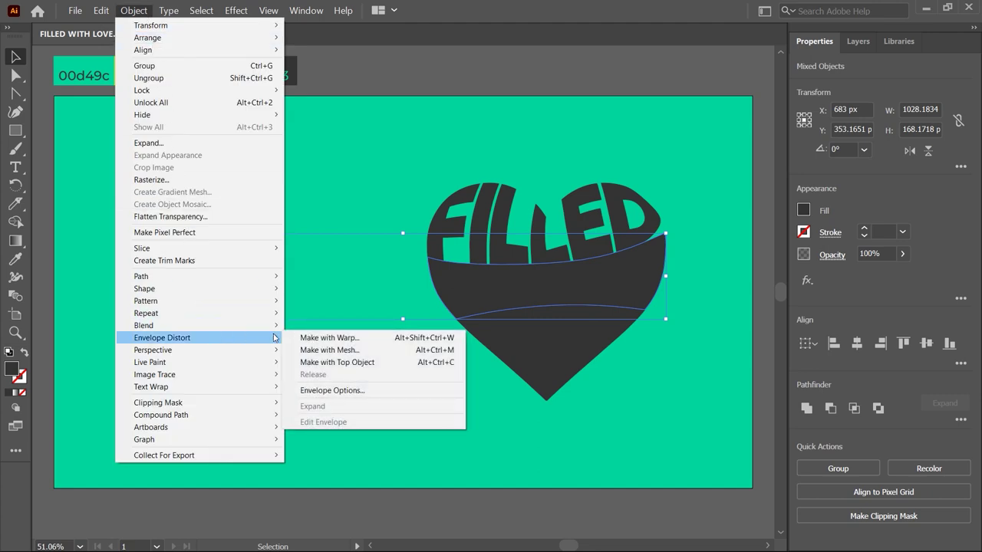
pyautogui.click(369, 362)
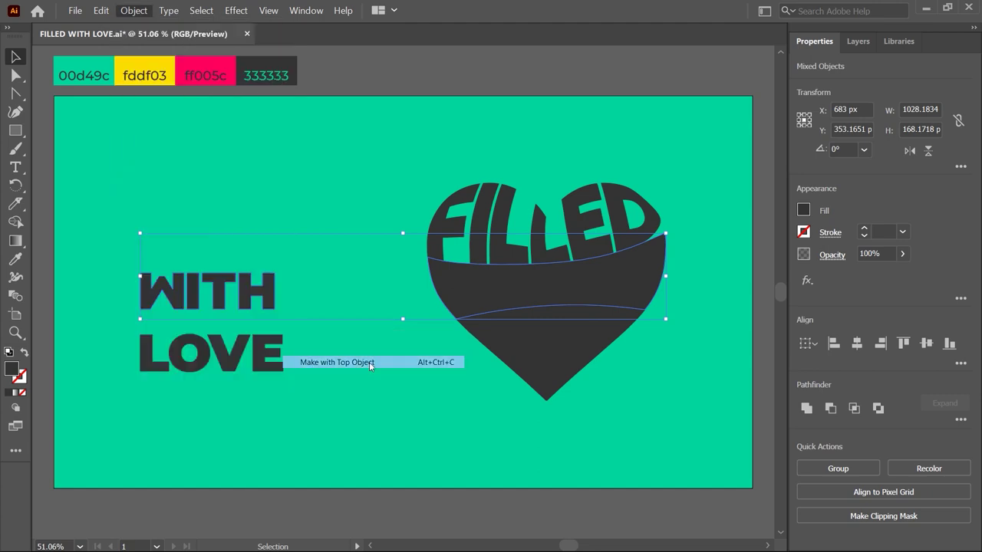
pyautogui.click(276, 353)
pyautogui.keyDown('shift'); pyautogui.click(509, 337); pyautogui.keyUp('shift')
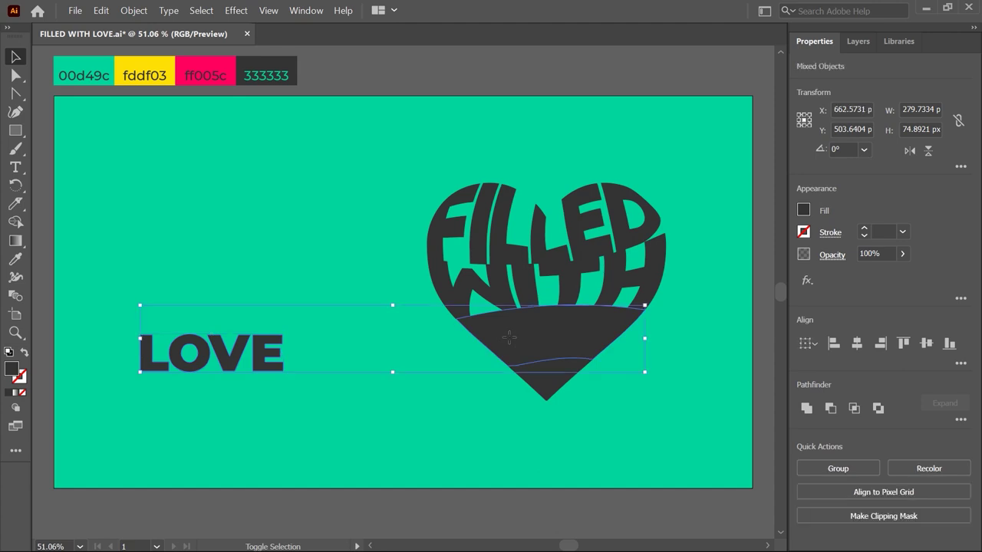
pyautogui.click(133, 10)
pyautogui.moveTo(162, 337)
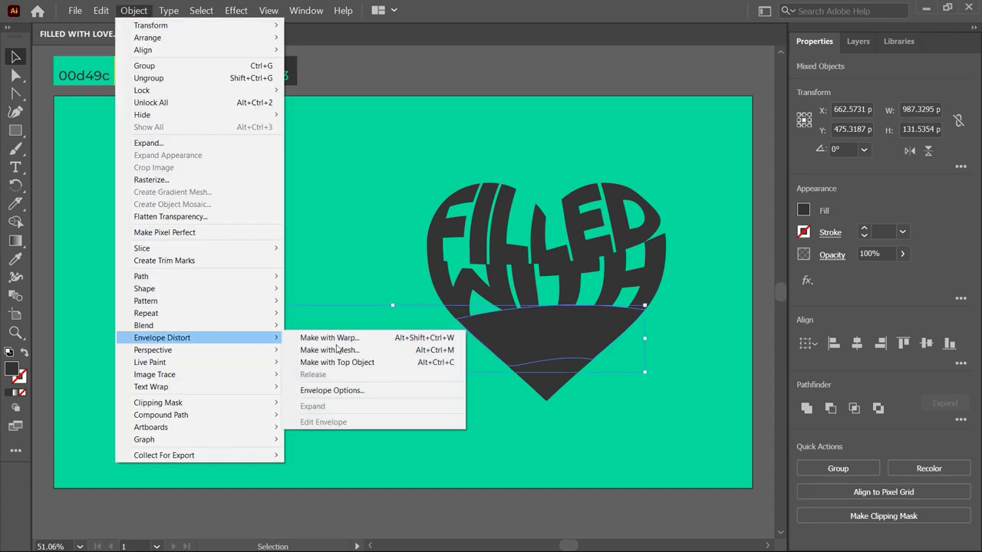
pyautogui.click(342, 362)
# Step: Select all and expand the enveloped lettering with Object and Fill checked
pyautogui.click(375, 360)
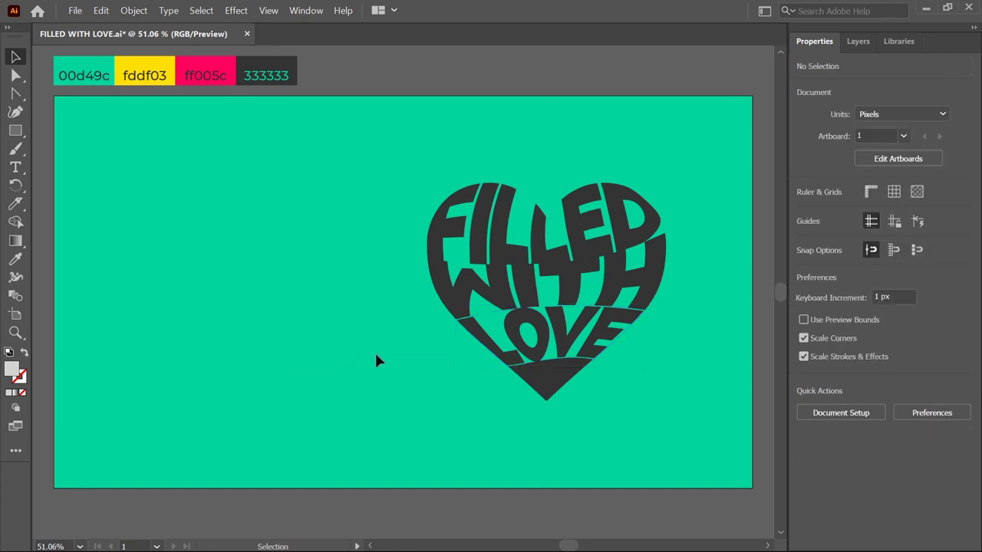
pyautogui.hotkey('ctrl', '1')
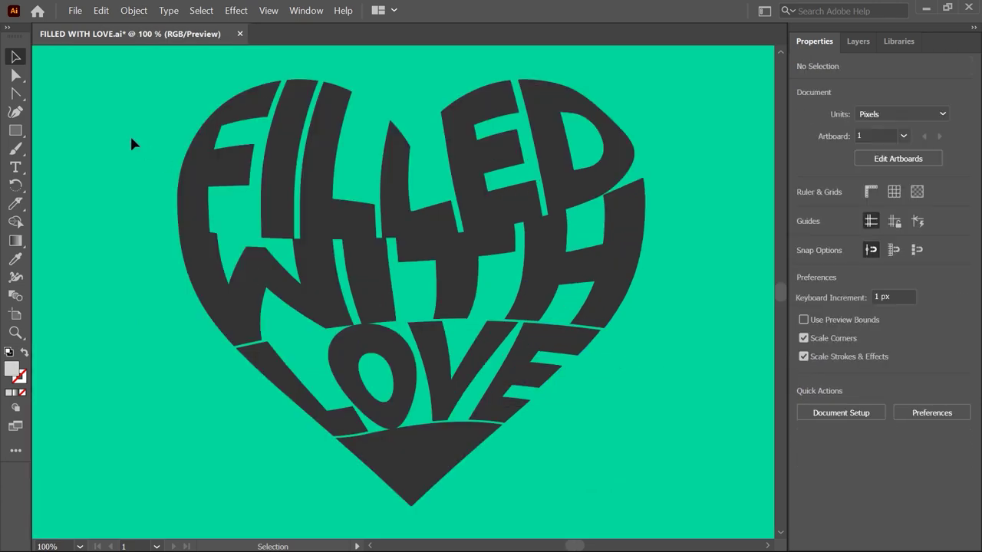
pyautogui.hotkey('ctrl', 'a')
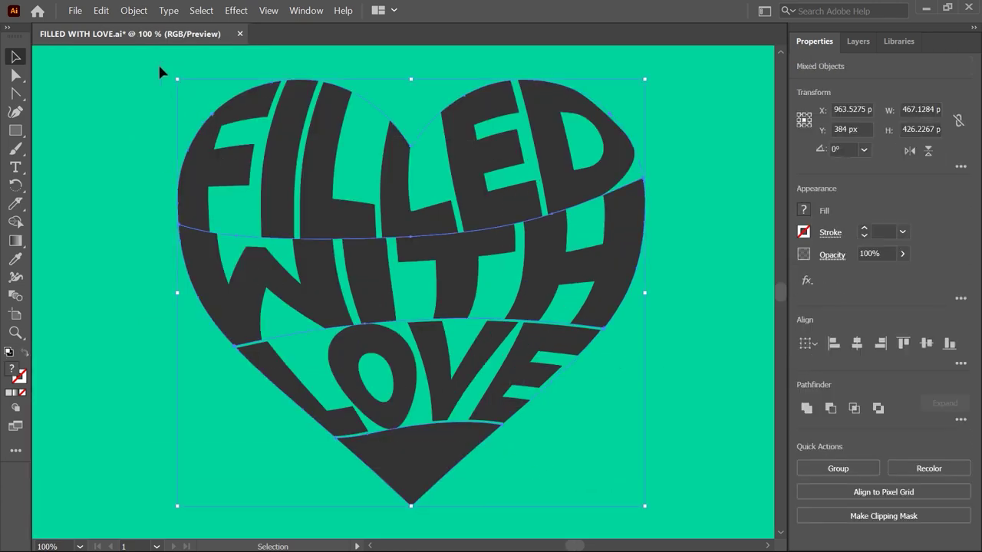
pyautogui.click(133, 11)
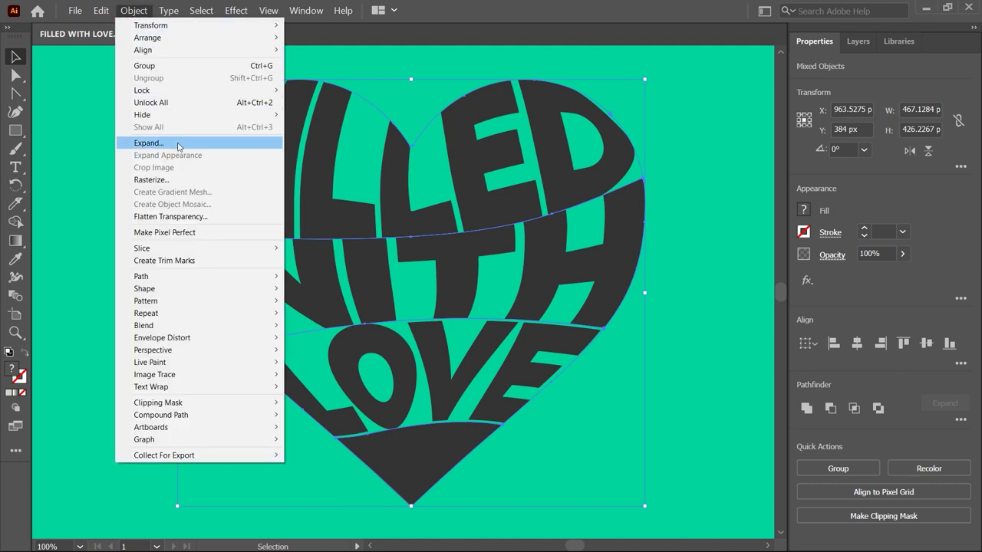
pyautogui.click(148, 142)
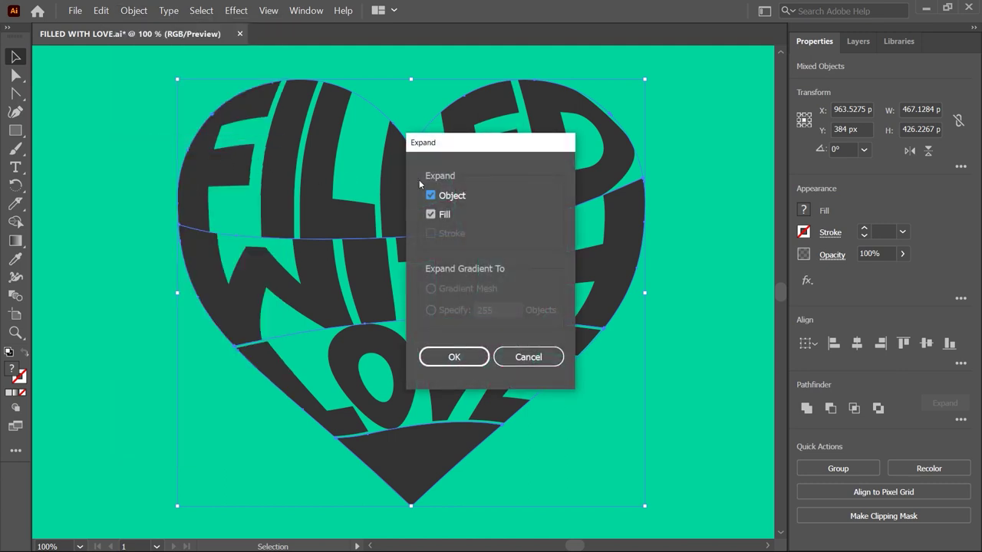
pyautogui.click(457, 358)
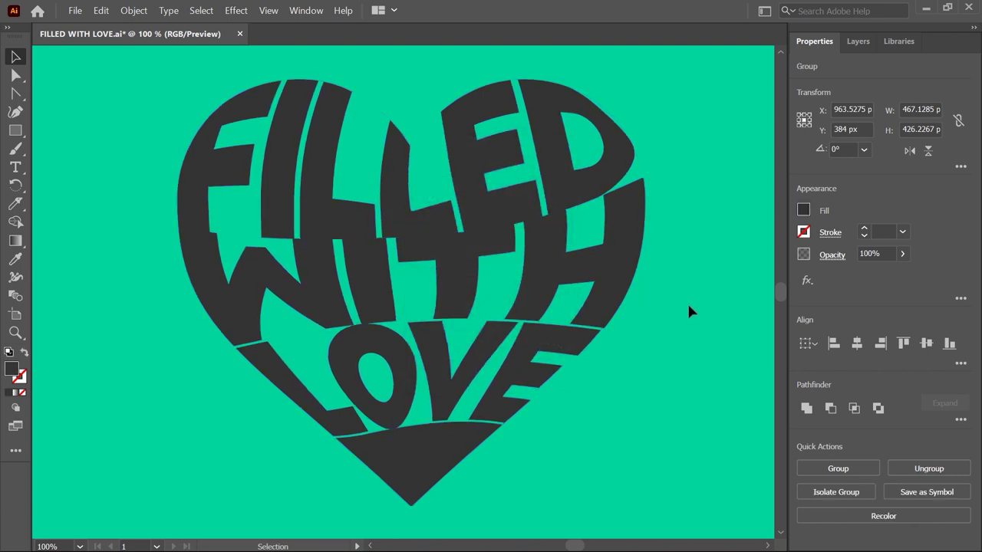
# Step: Nudge the FILLED and WITH rows slightly upward with the arrow keys
pyautogui.click(687, 301)
pyautogui.click(562, 194)
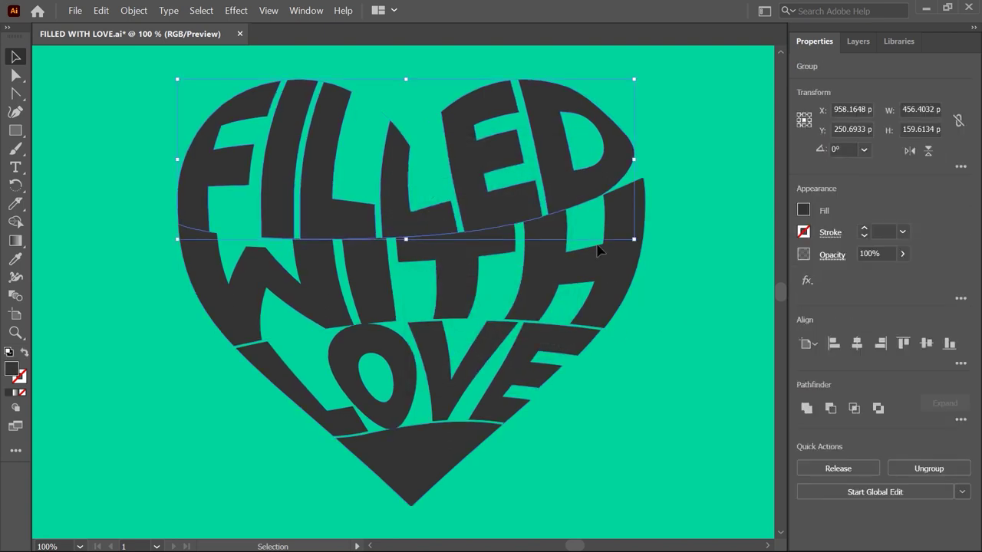
pyautogui.click(606, 271)
pyautogui.click(530, 370)
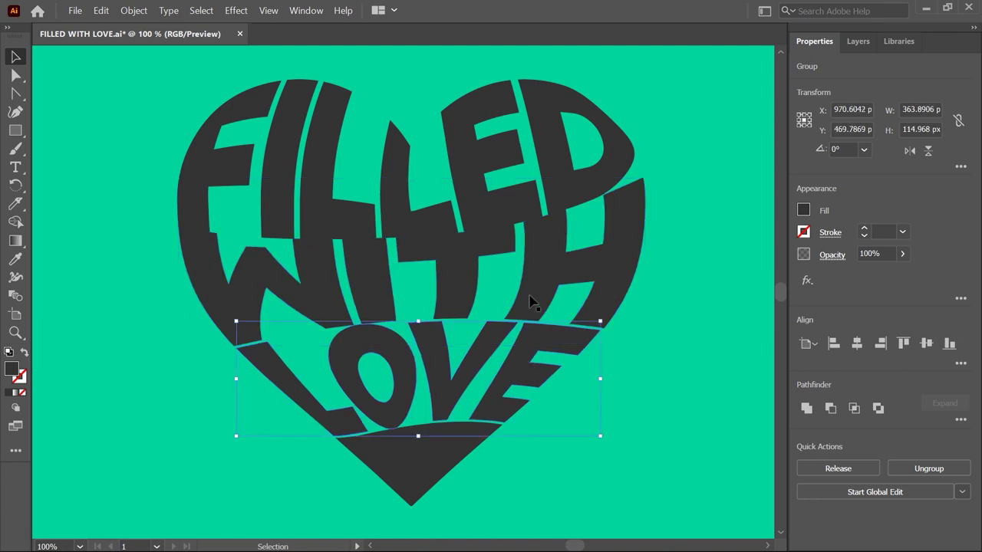
pyautogui.click(487, 207)
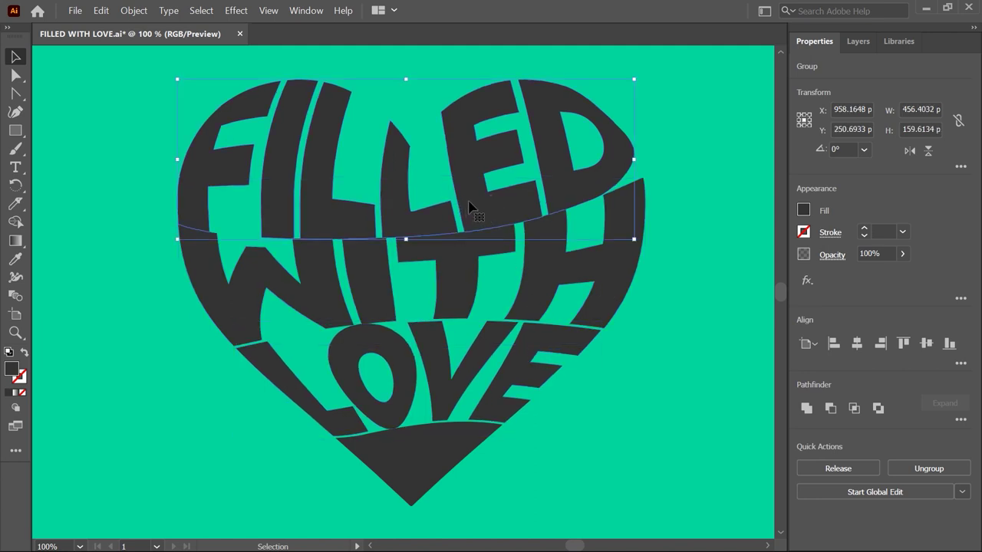
pyautogui.press('Up')
pyautogui.press('Up')
pyautogui.press('Up')
pyautogui.press('Up')
pyautogui.press('Up')
pyautogui.press('Right')
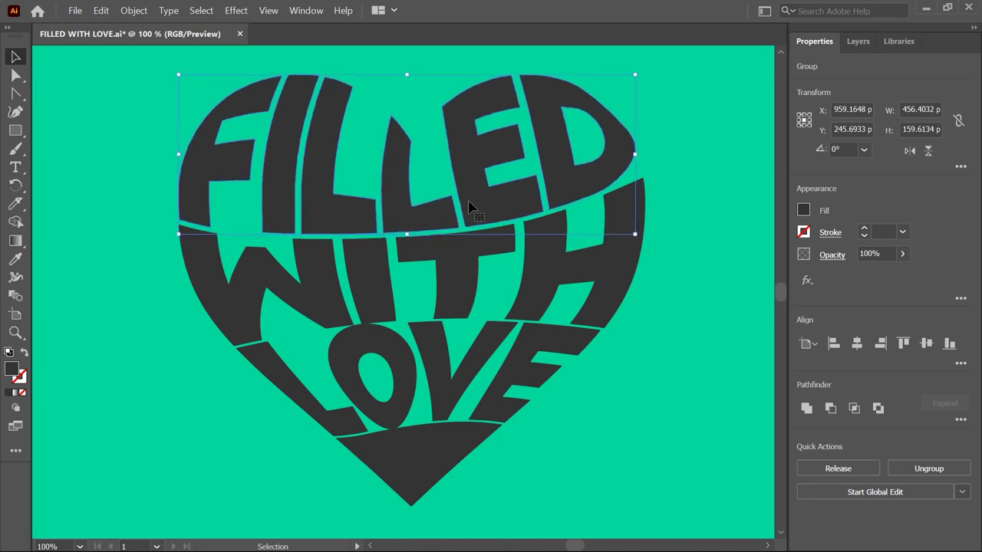
pyautogui.click(387, 290)
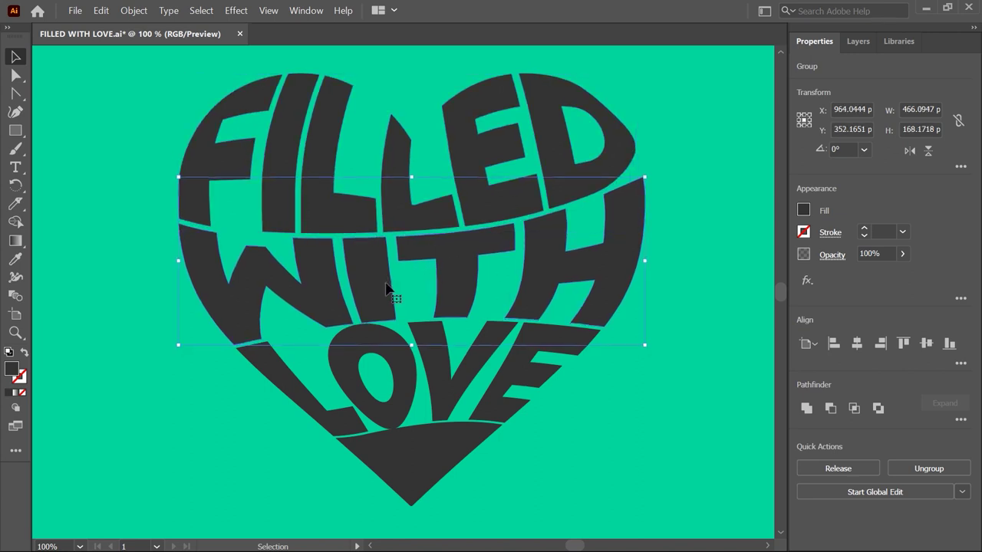
pyautogui.press('Up')
# Step: Select all heart pieces and group them into one object
pyautogui.click(415, 461)
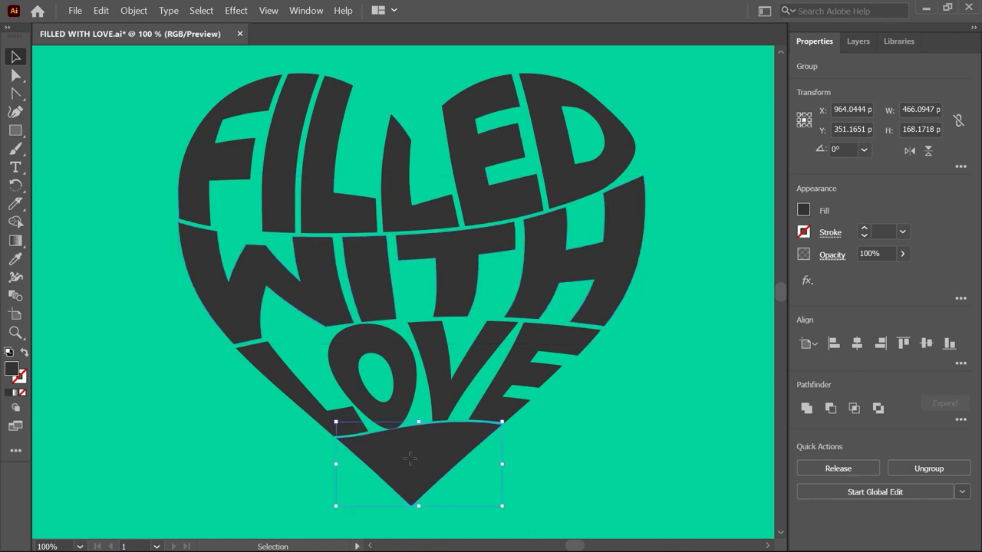
pyautogui.click(346, 329)
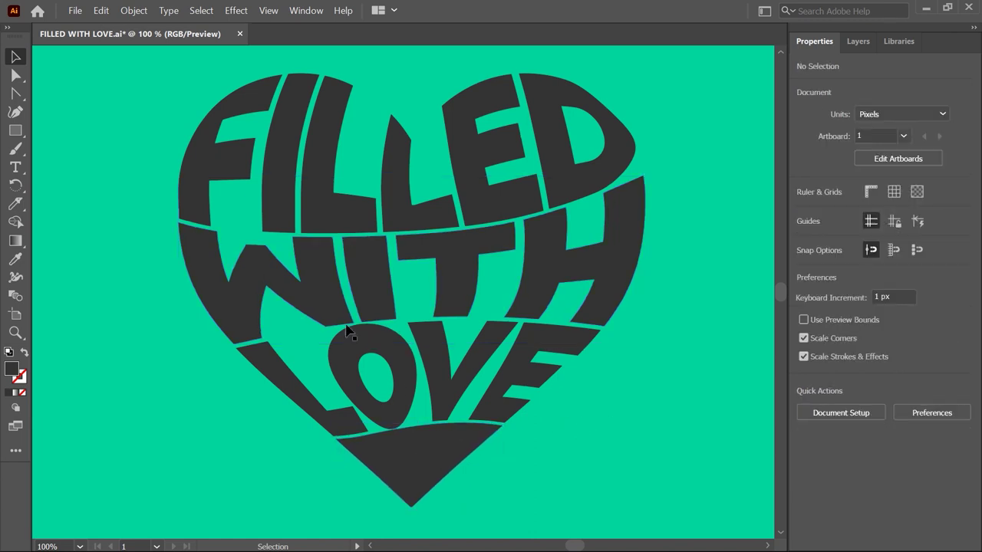
pyautogui.hotkey('ctrl', 'a')
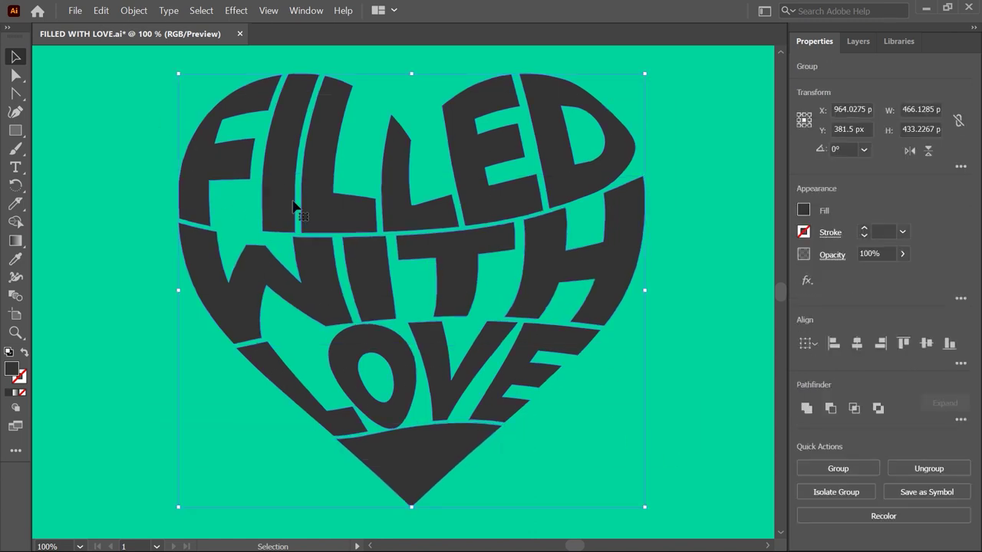
pyautogui.click(142, 9)
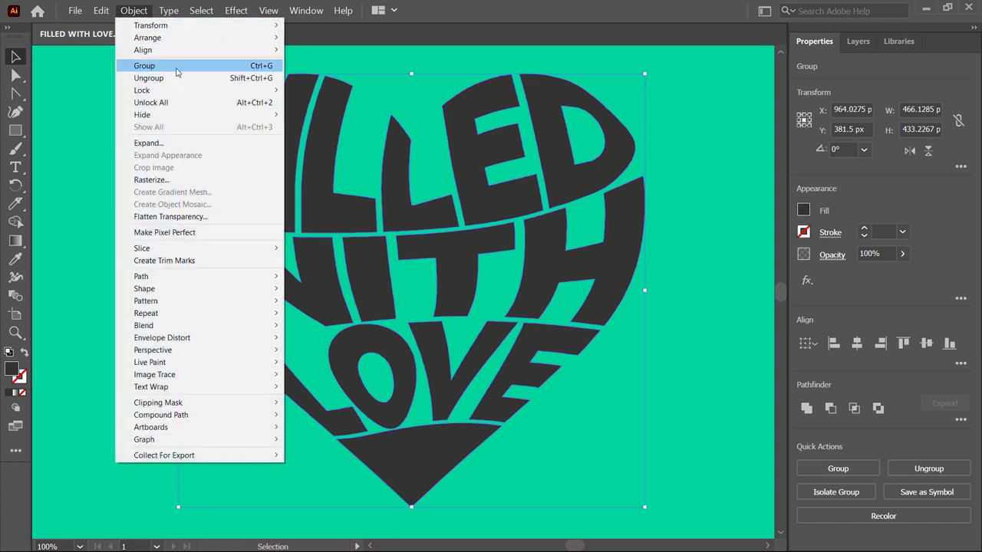
pyautogui.click(143, 66)
pyautogui.click(154, 150)
# Step: Alt-drag a copy of the heart to the left and fill it yellow fddf03
pyautogui.hotkey('ctrl', '0')
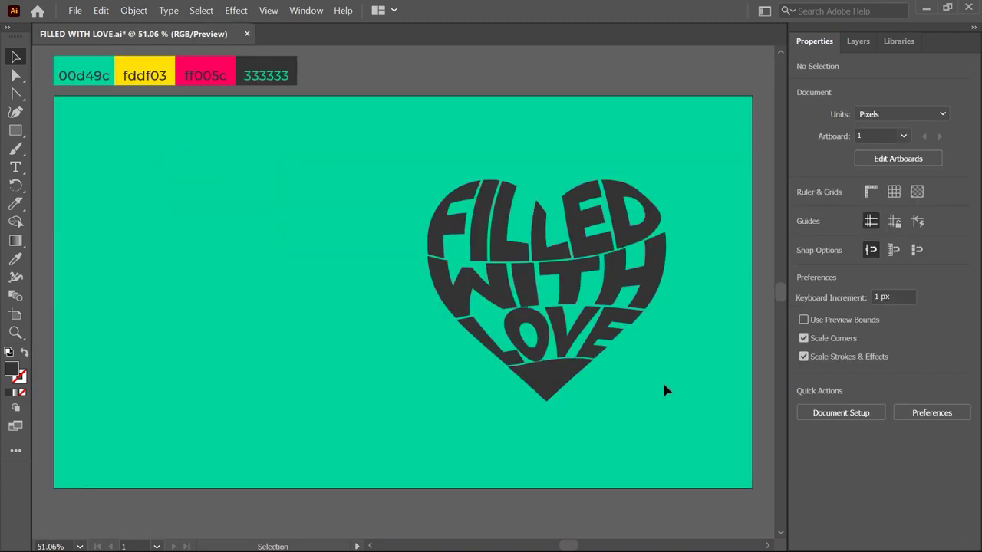
pyautogui.moveTo(571, 282); pyautogui.dragTo(295, 282)
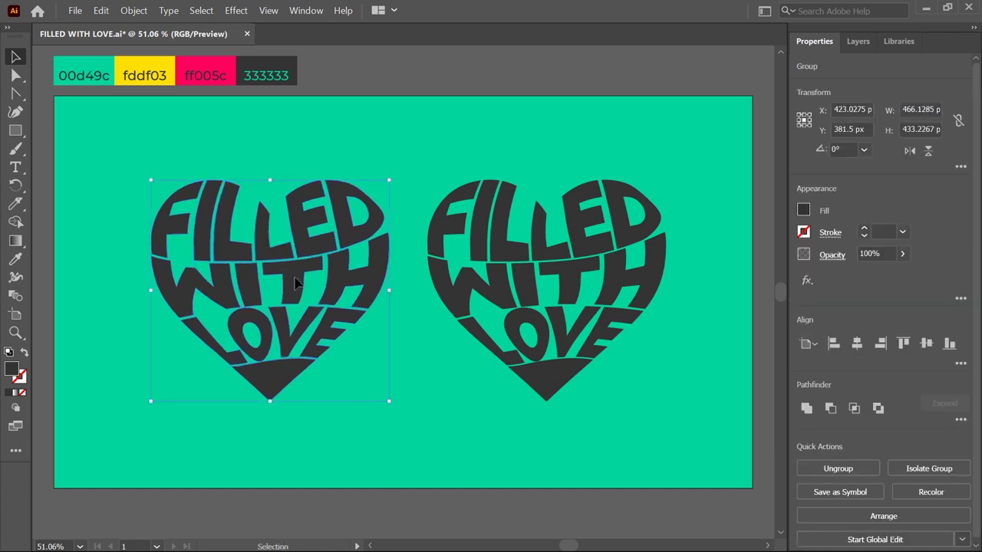
pyautogui.click(20, 260)
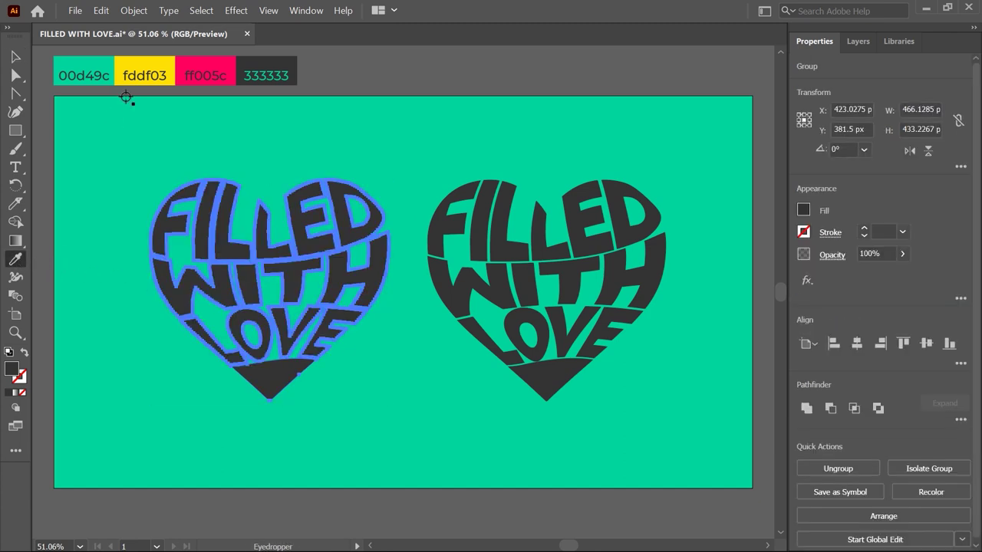
pyautogui.click(138, 65)
pyautogui.click(15, 57)
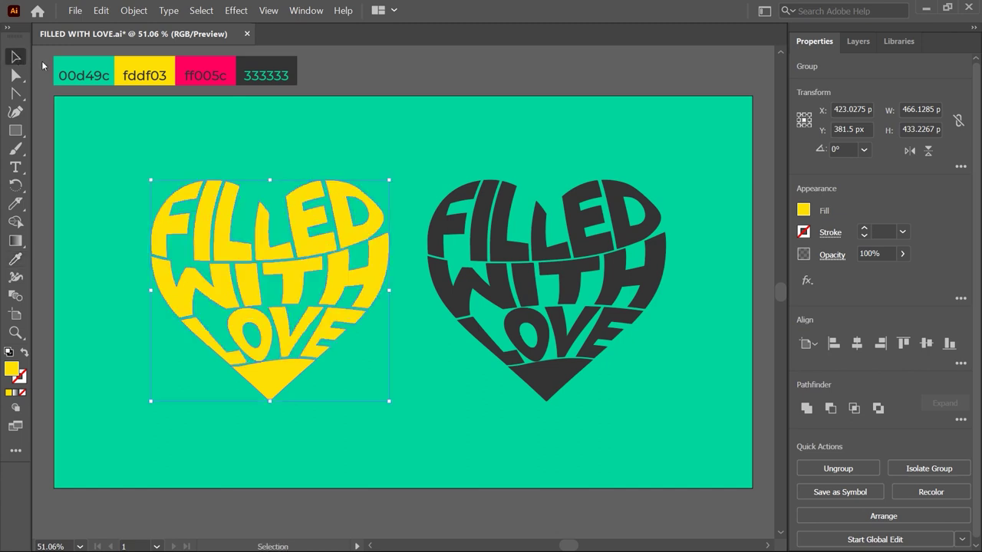
pyautogui.click(157, 117)
# Step: Shrink the dark heart to about 180 by 167 px and select both hearts
pyautogui.click(502, 244)
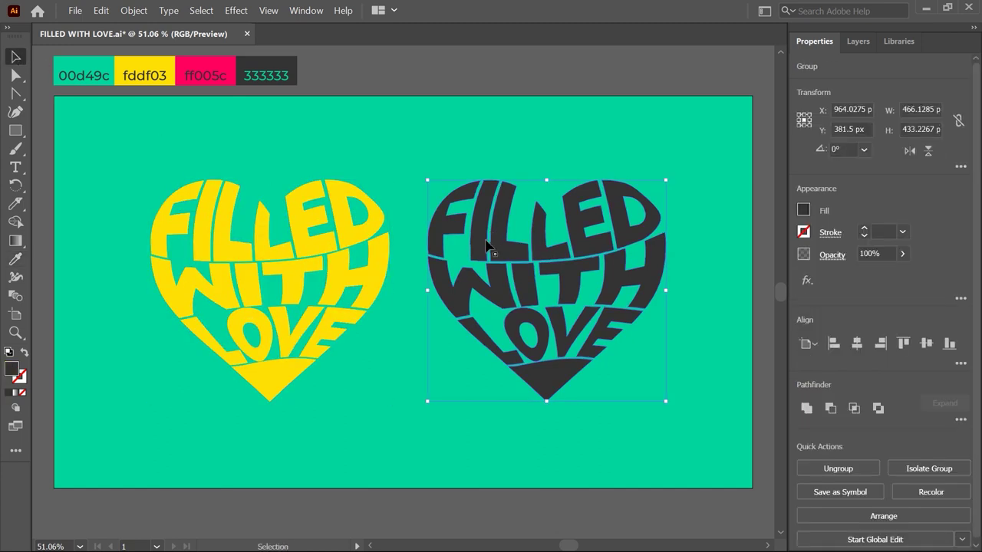
pyautogui.moveTo(427, 180); pyautogui.dragTo(502, 242)
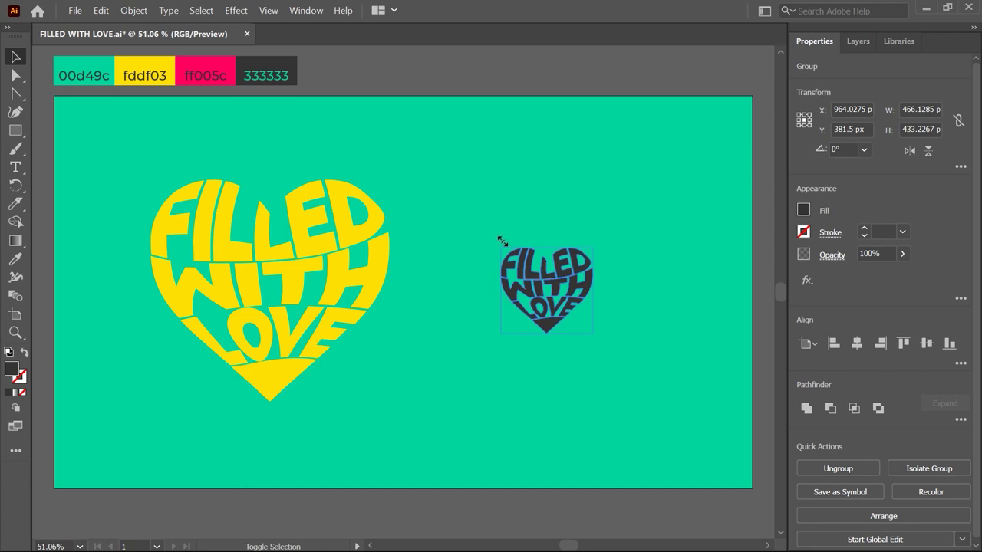
pyautogui.moveTo(503, 242); pyautogui.dragTo(503, 243)
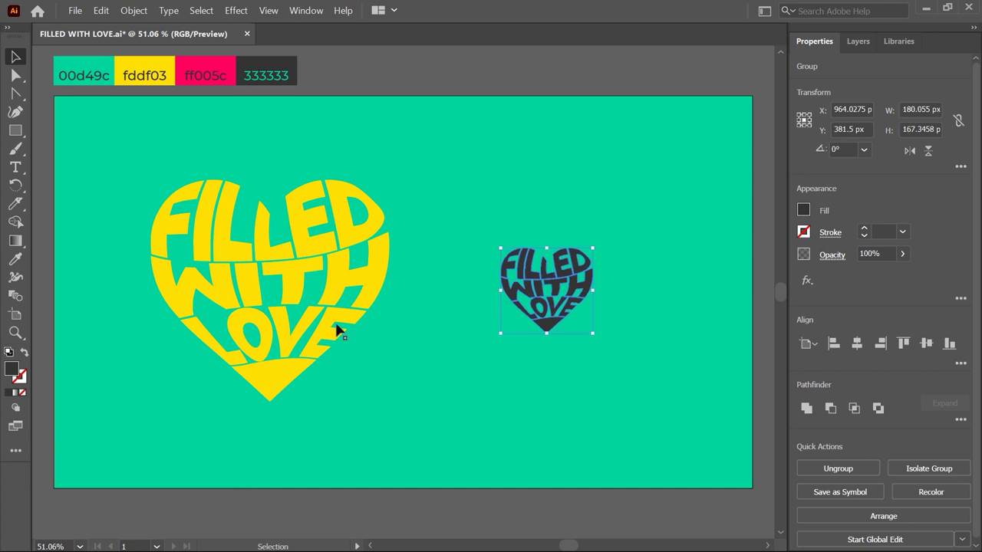
pyautogui.hotkey('ctrl', 'a')
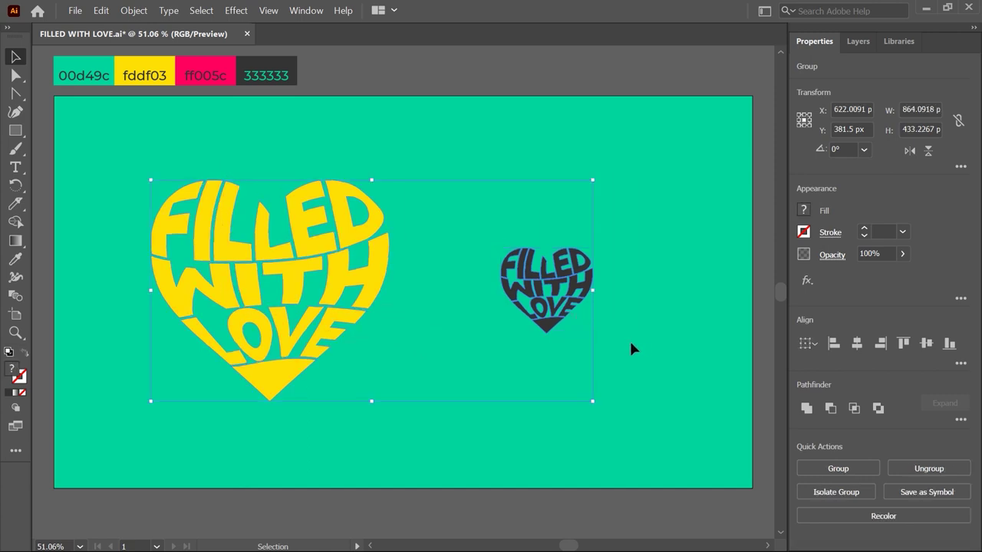
pyautogui.click(133, 10)
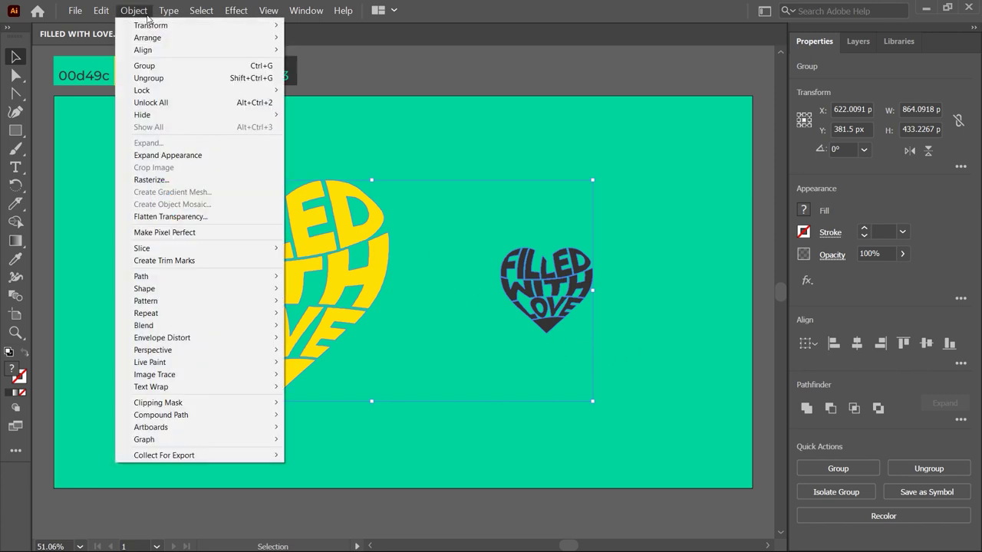
pyautogui.moveTo(144, 325)
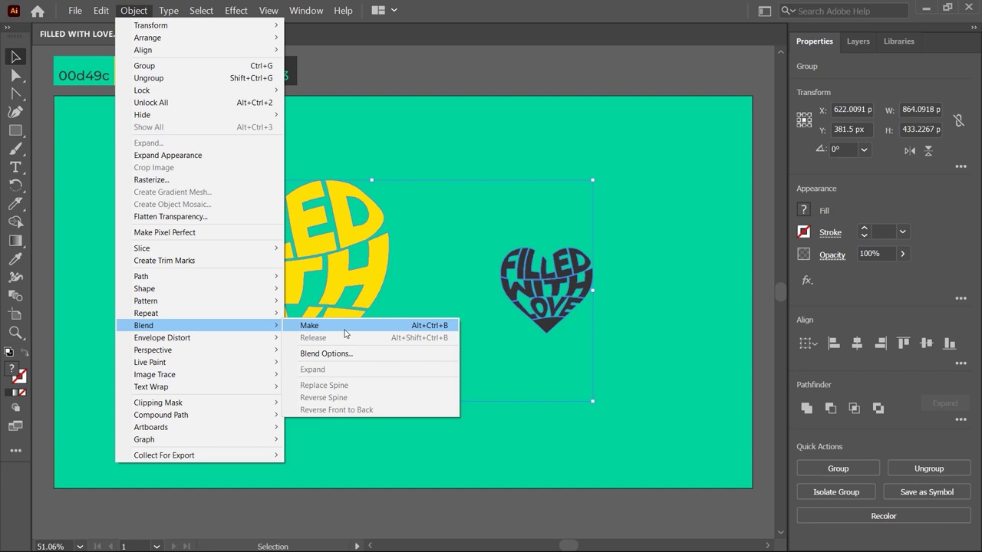
# Step: Blend the yellow and dark hearts using 100 specified steps
pyautogui.click(343, 329)
pyautogui.click(371, 411)
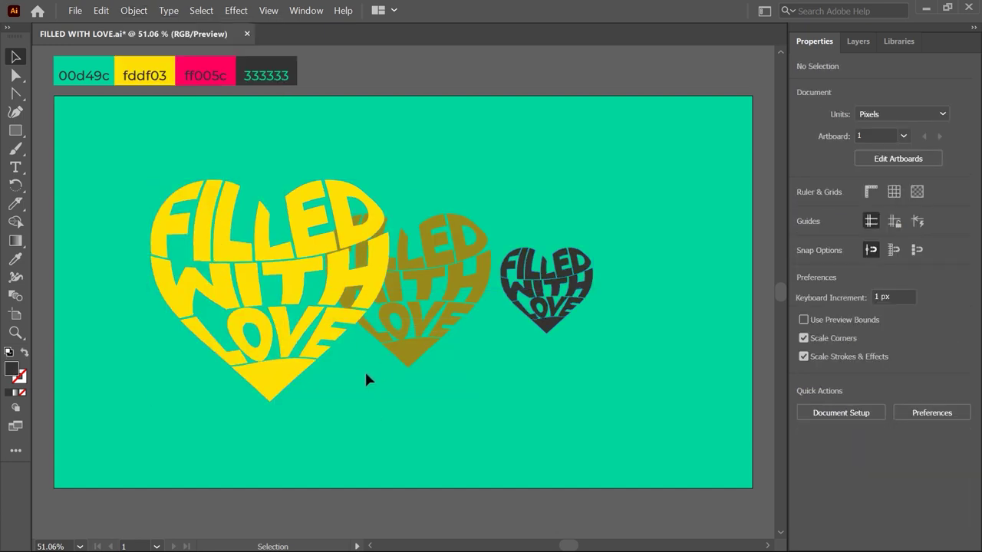
pyautogui.click(333, 255)
pyautogui.click(133, 10)
pyautogui.moveTo(143, 325)
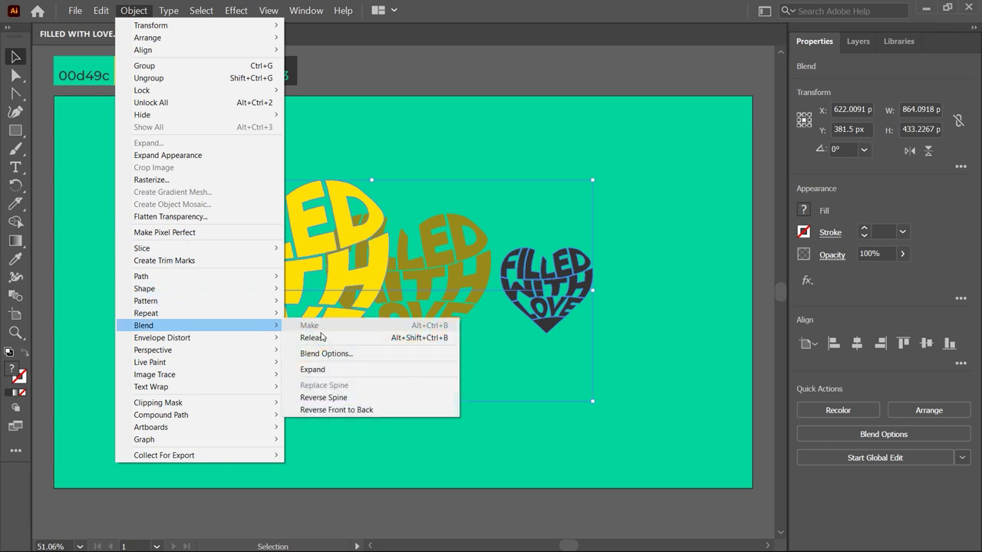
pyautogui.click(326, 354)
pyautogui.click(614, 102)
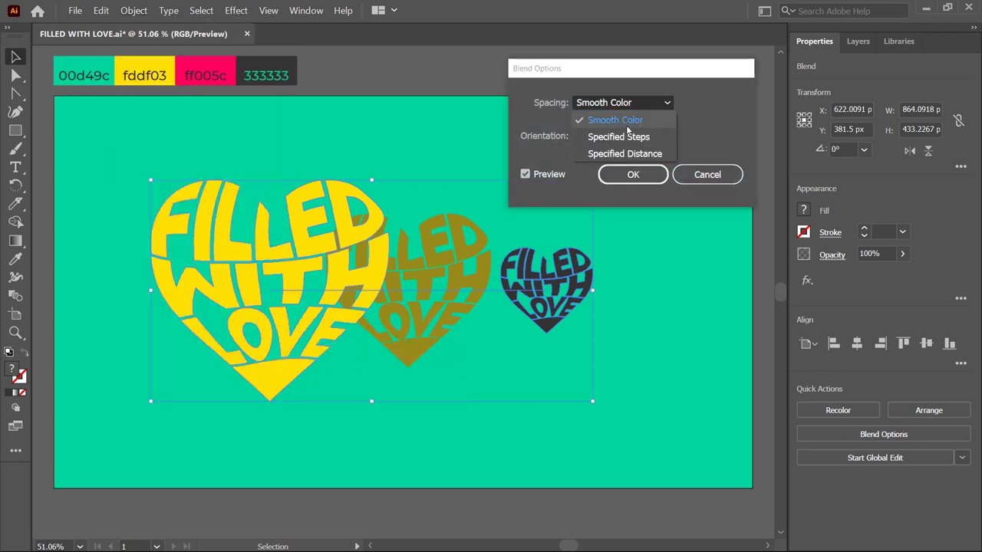
pyautogui.click(610, 135)
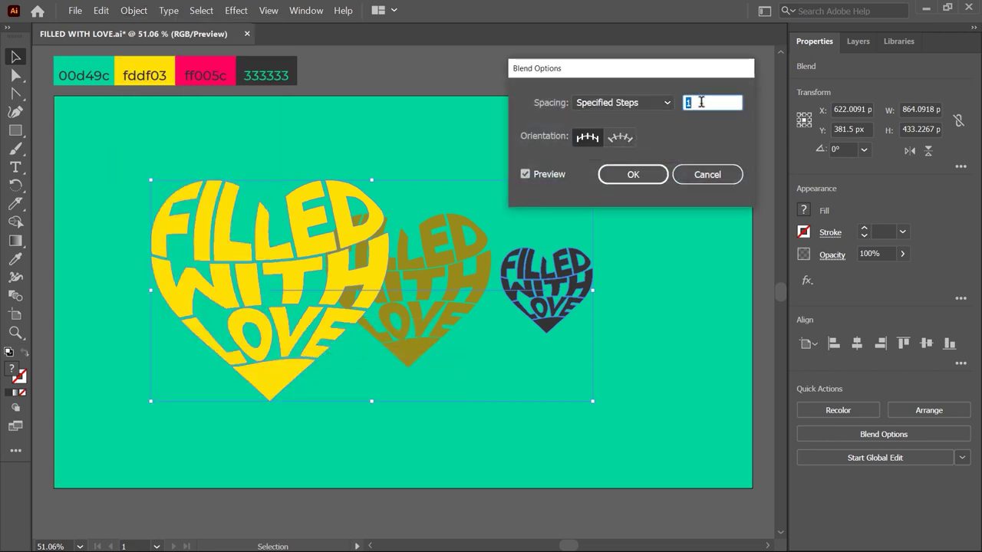
pyautogui.write('100')
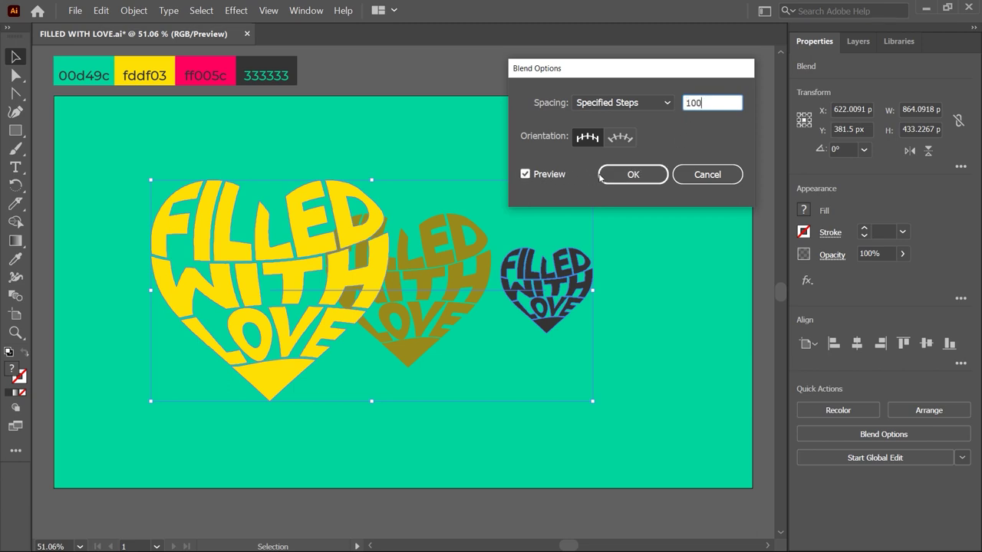
pyautogui.click(627, 178)
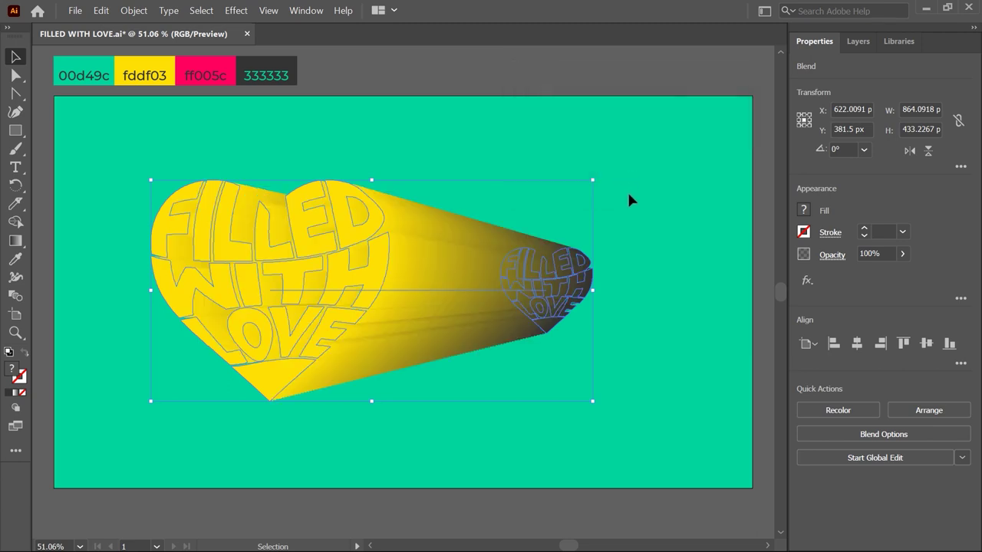
pyautogui.click(629, 201)
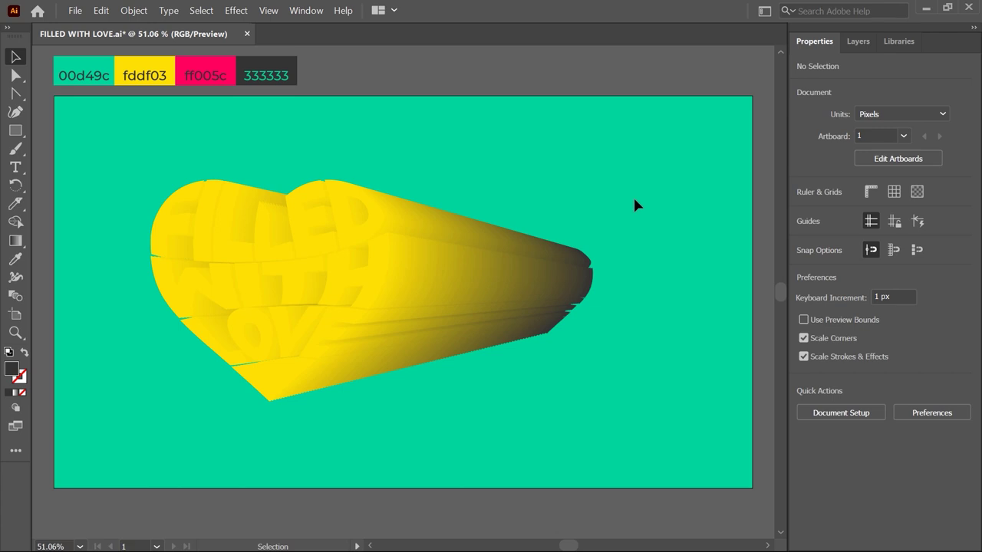
# Step: In isolation mode, horizontally centre the small dark heart within the yellow heart
pyautogui.click(378, 224)
pyautogui.rightClick(376, 228)
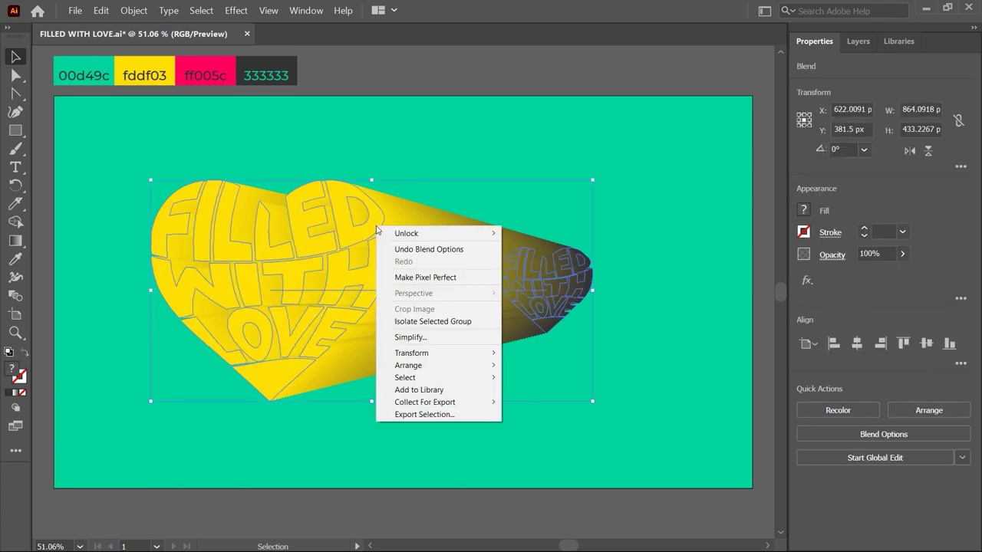
pyautogui.click(414, 321)
pyautogui.click(379, 267)
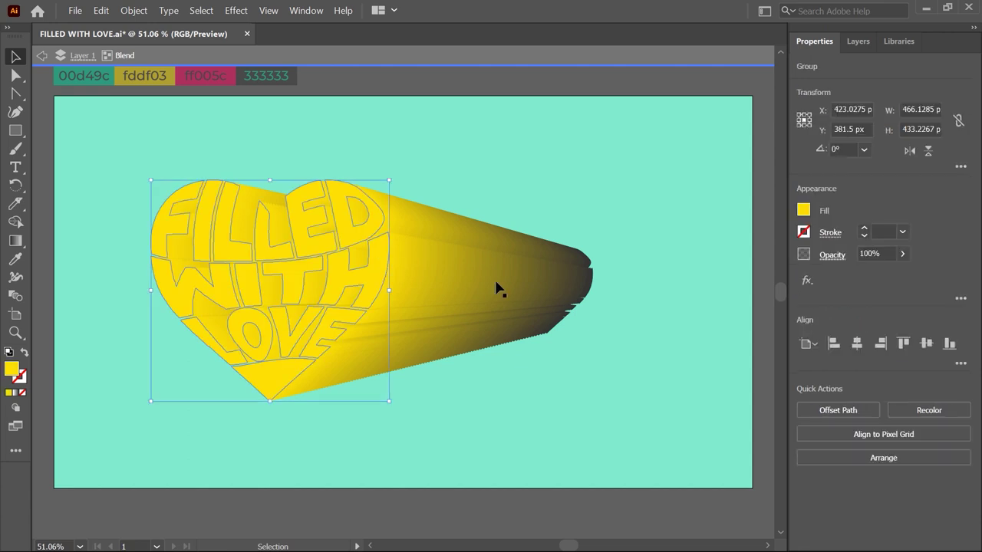
pyautogui.keyDown('shift'); pyautogui.click(590, 288); pyautogui.keyUp('shift')
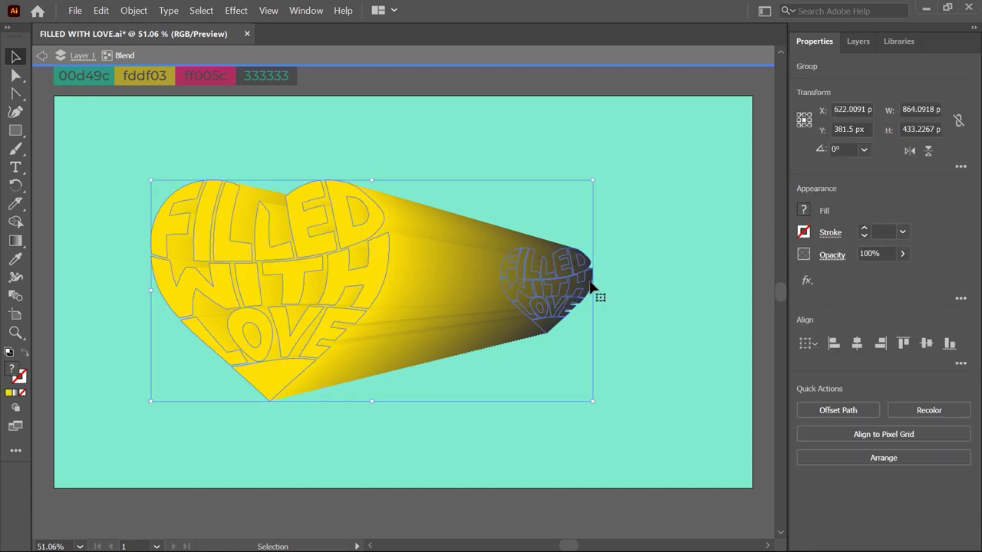
pyautogui.click(856, 344)
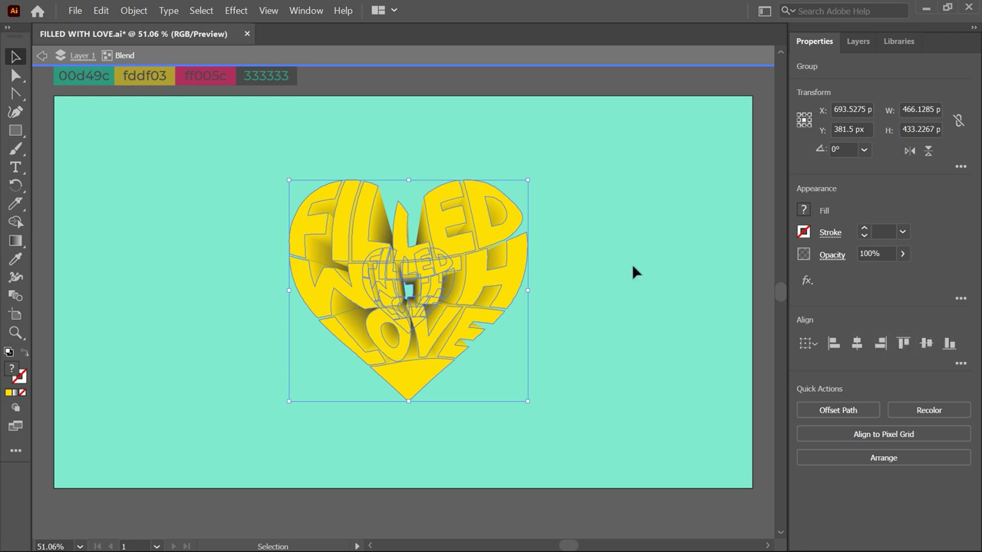
pyautogui.hotkey('ctrl', 'h')
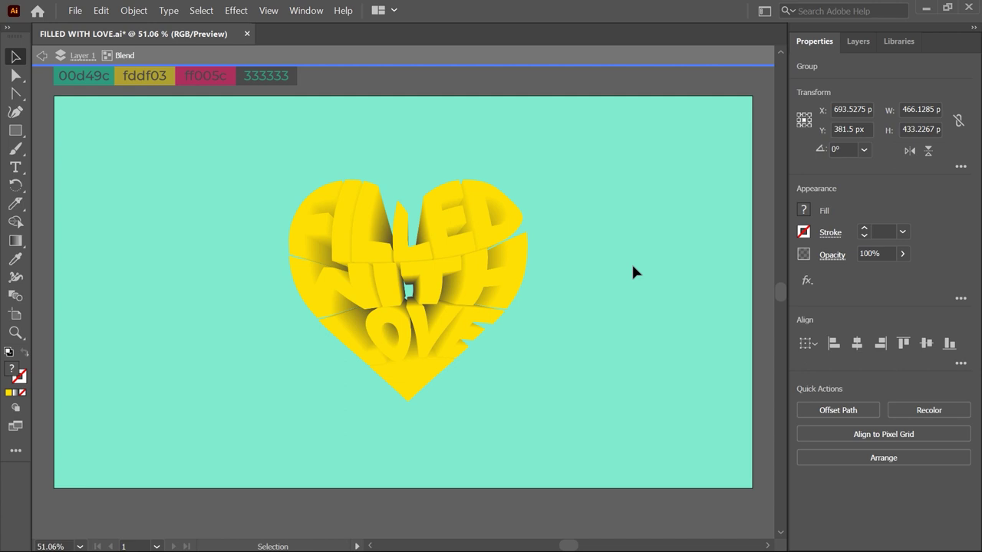
pyautogui.click(633, 267)
pyautogui.click(335, 241)
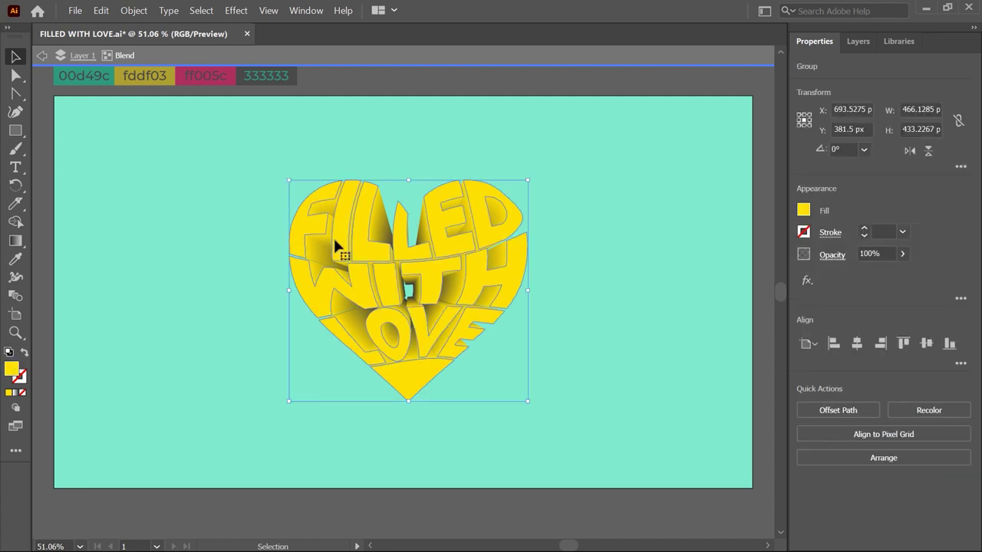
pyautogui.click(41, 57)
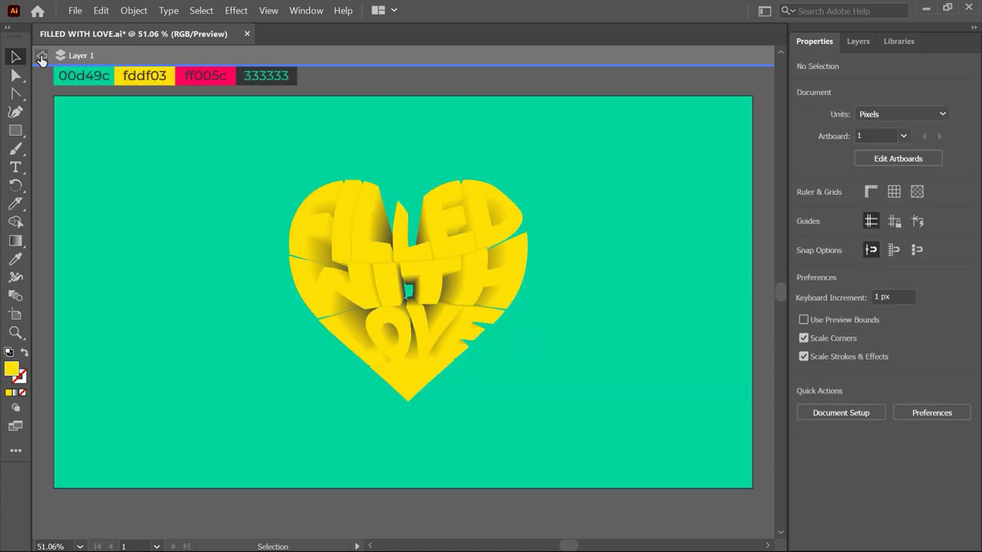
# Step: Copy the front heart, recolour it pink ff005c, and lay it over the yellow blend
pyautogui.click(358, 223)
pyautogui.moveTo(358, 223); pyautogui.dragTo(153, 194)
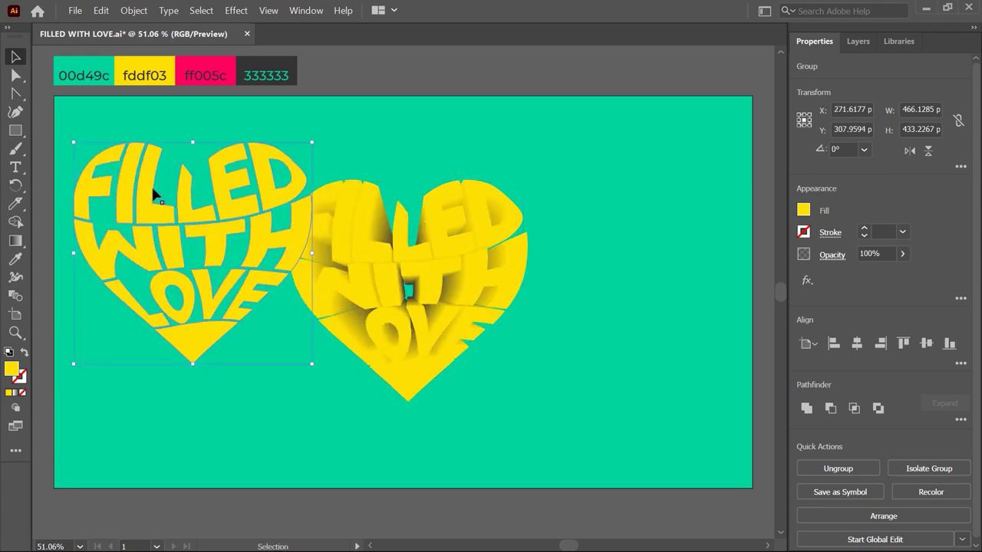
pyautogui.click(15, 258)
pyautogui.click(223, 63)
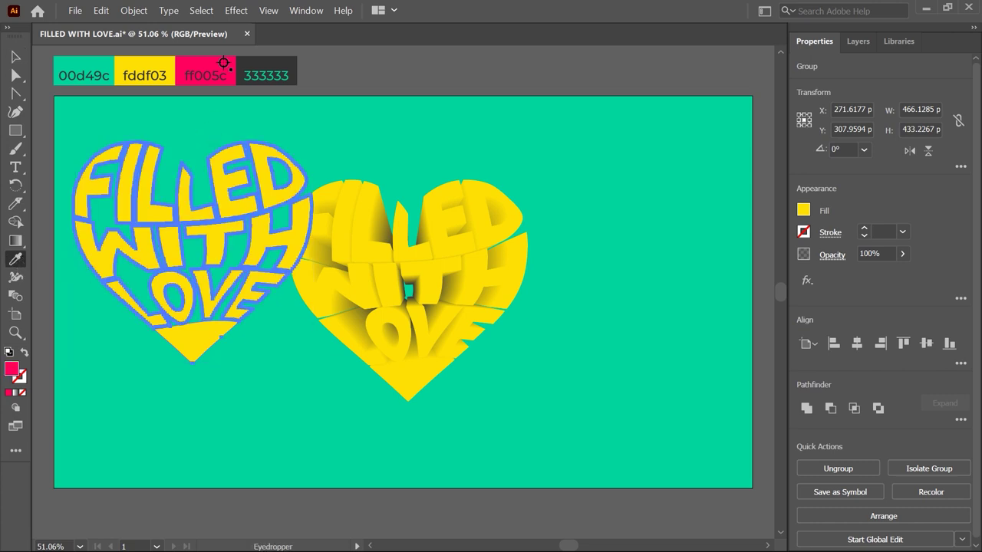
pyautogui.click(15, 57)
pyautogui.click(139, 116)
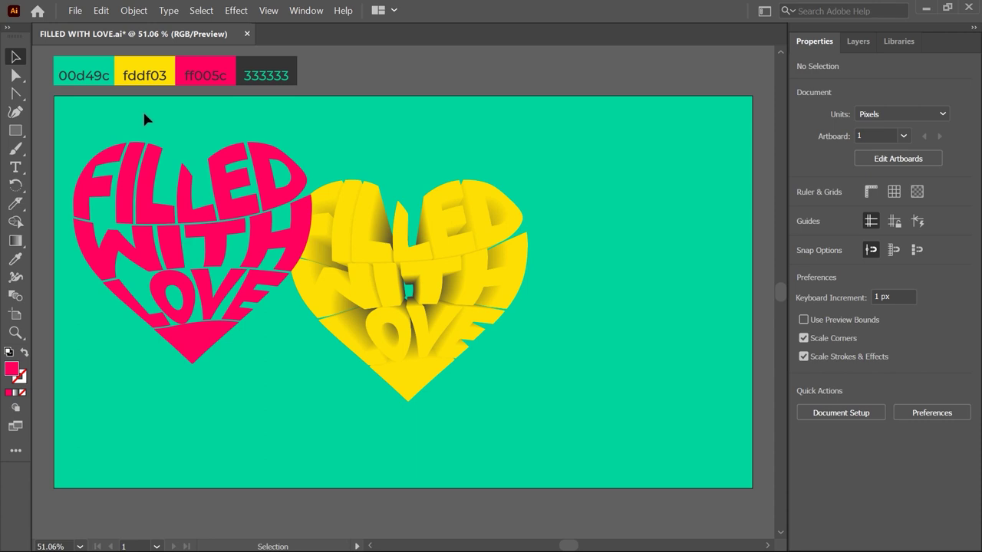
pyautogui.moveTo(164, 148); pyautogui.dragTo(496, 198)
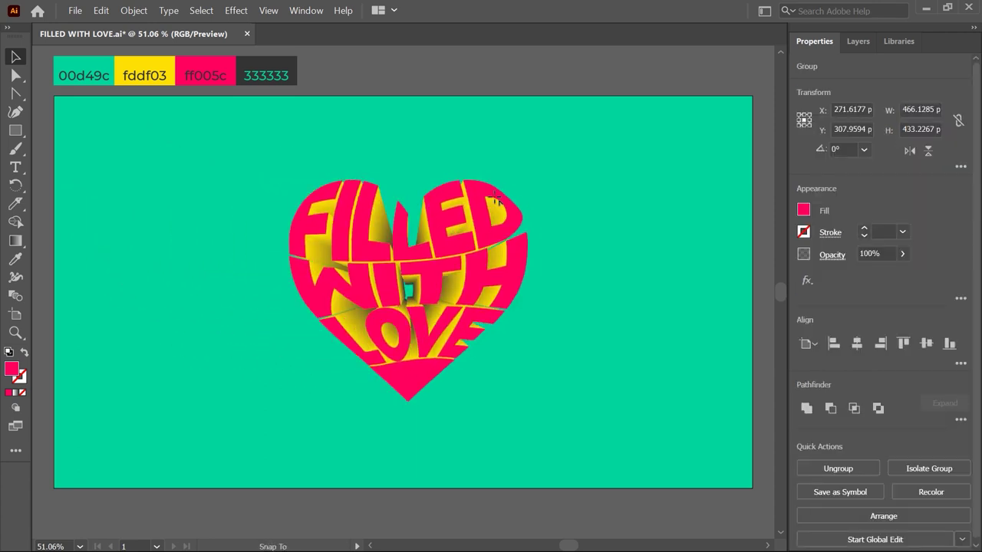
pyautogui.click(596, 215)
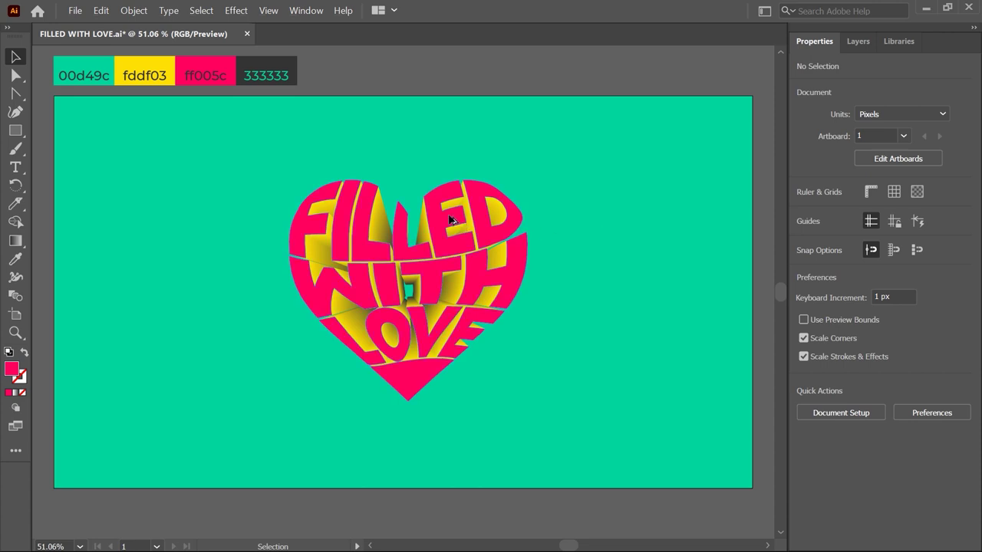
# Step: Copy the pink heart and make it a yellow fddf03 stroke-only outline
pyautogui.moveTo(458, 216); pyautogui.dragTo(218, 209)
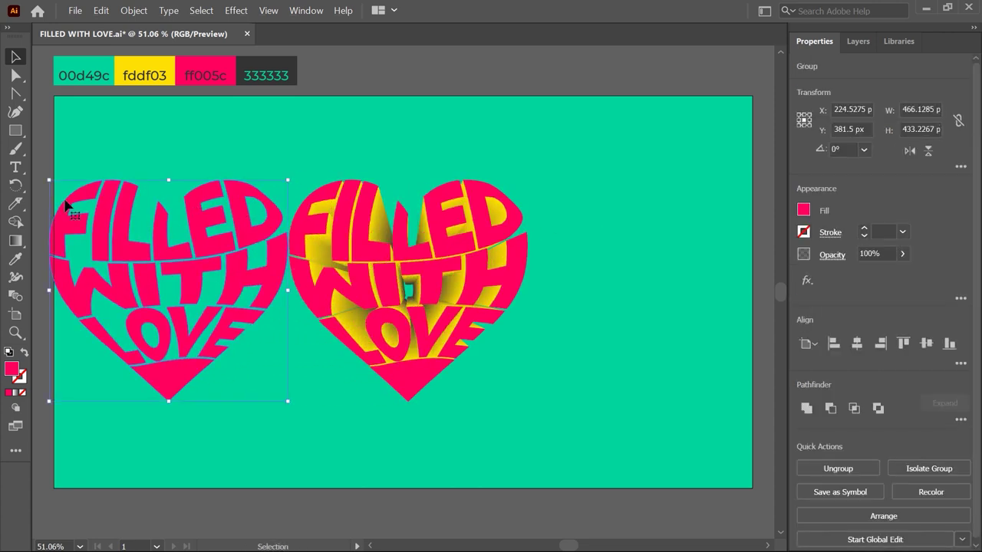
pyautogui.click(266, 153)
pyautogui.click(189, 201)
pyautogui.click(15, 258)
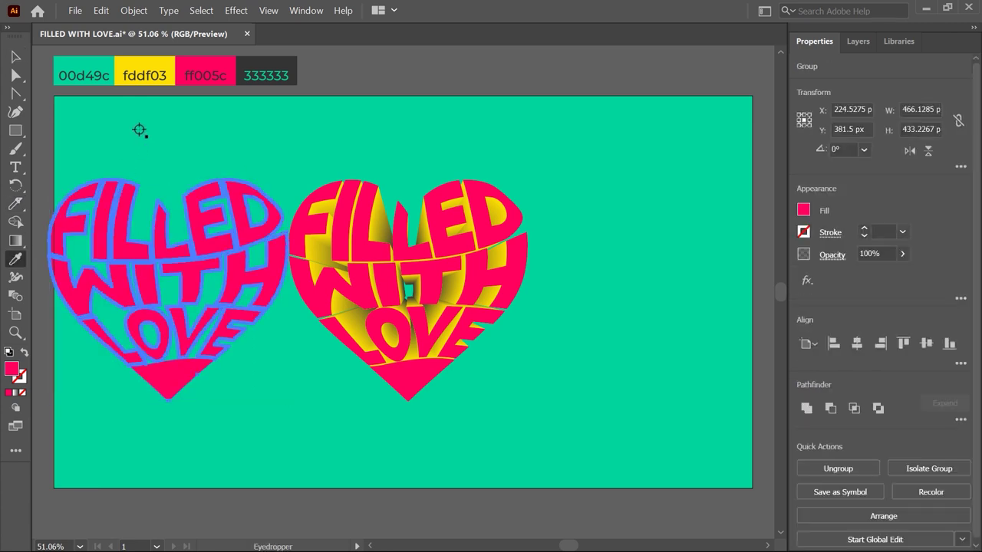
pyautogui.click(147, 76)
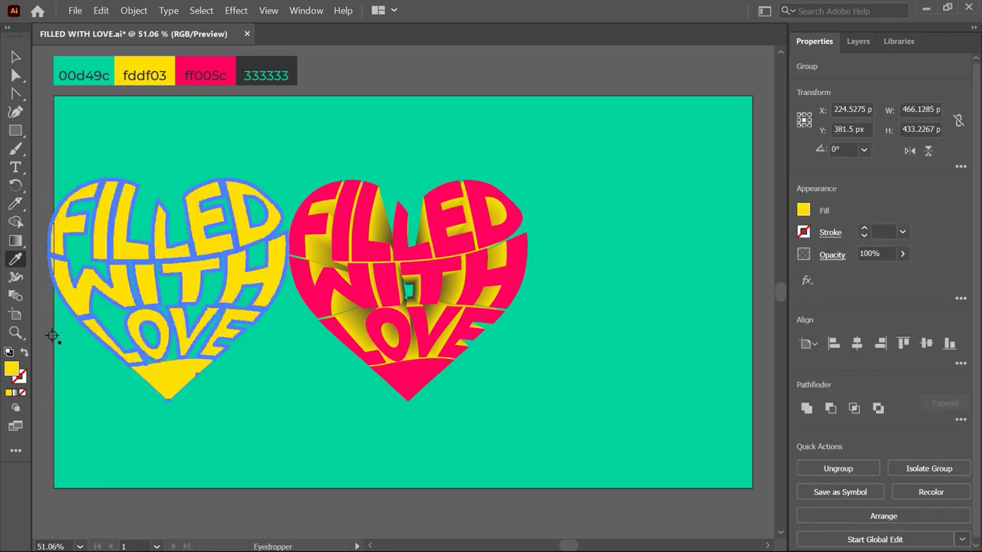
pyautogui.click(25, 352)
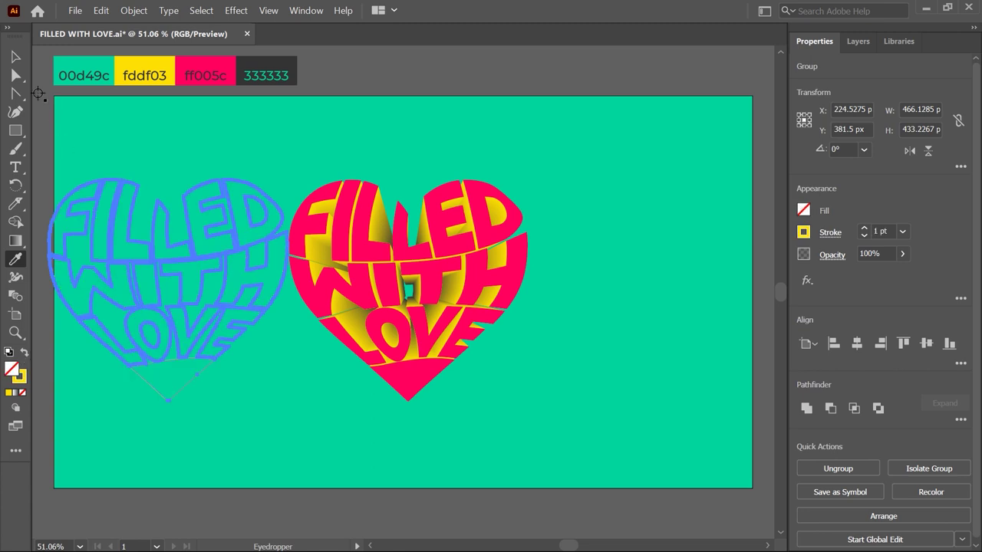
pyautogui.click(16, 57)
pyautogui.click(114, 119)
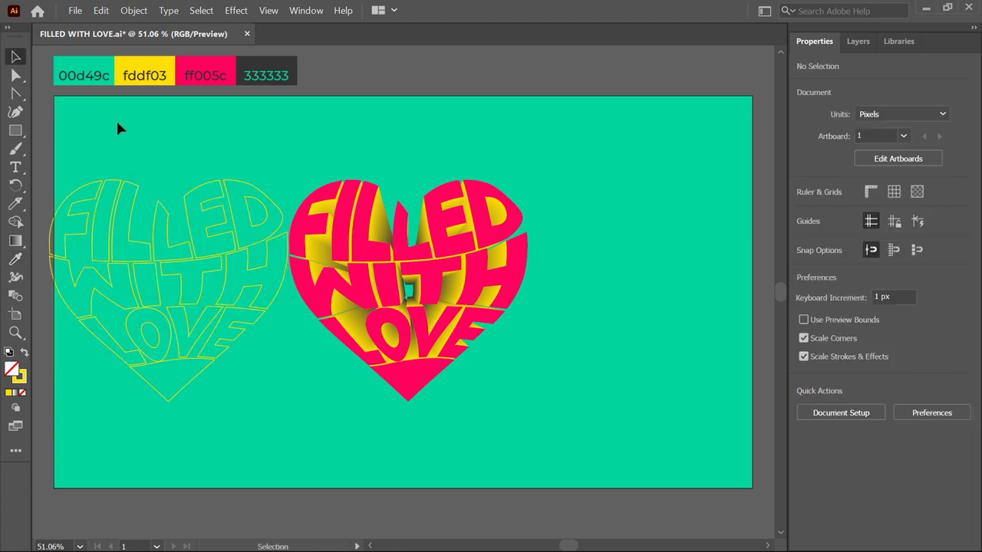
pyautogui.click(135, 185)
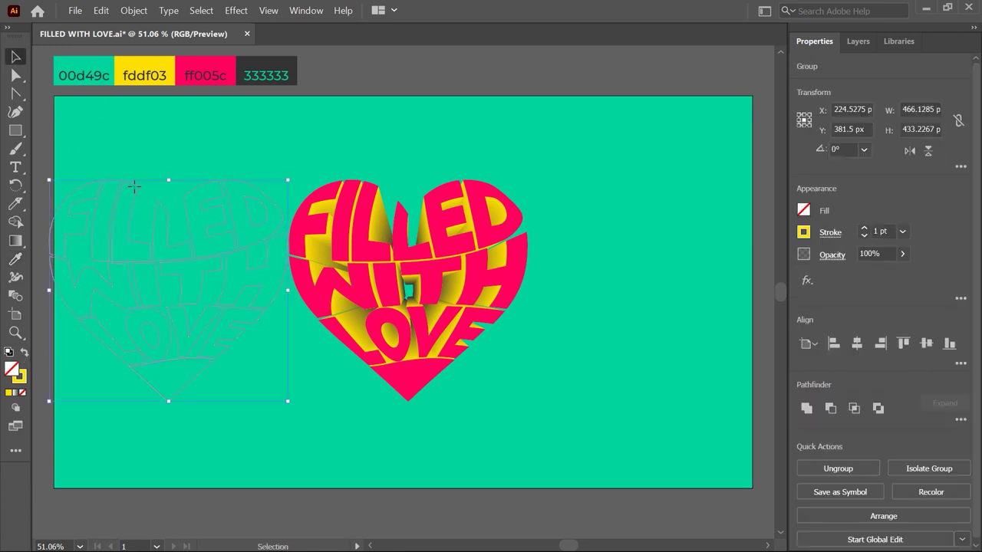
# Step: Set the outline to 4 pt aligned outside and place it over the pink heart
pyautogui.click(865, 230)
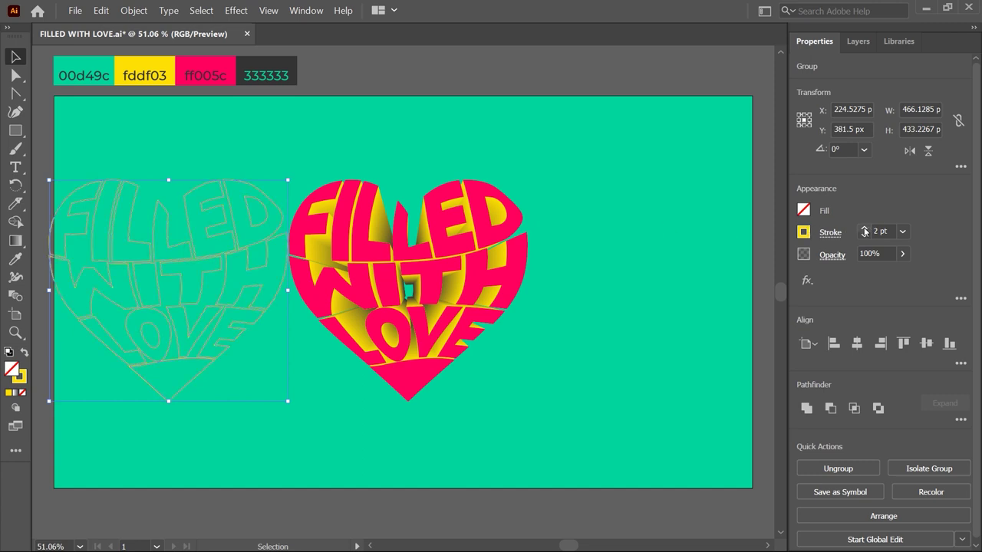
pyautogui.click(865, 230)
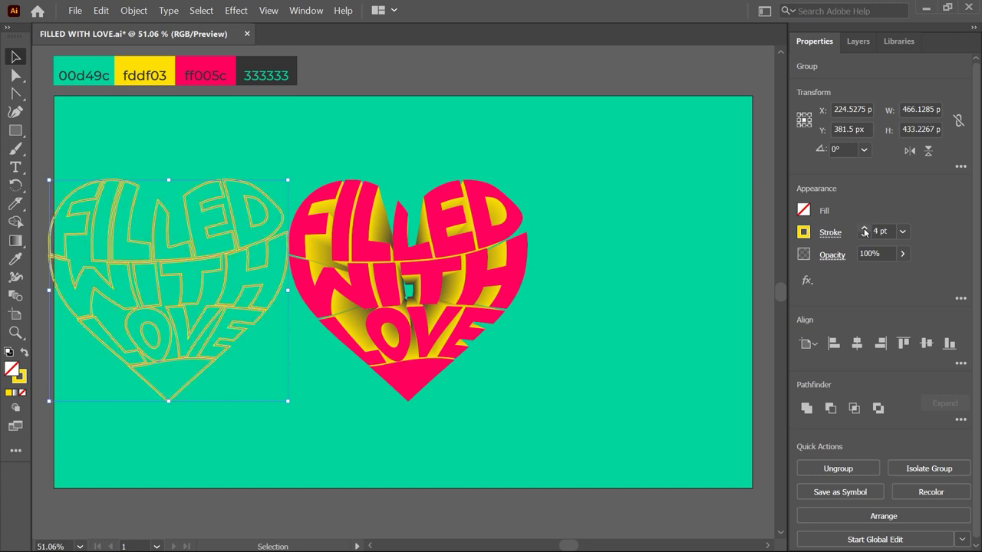
pyautogui.click(830, 232)
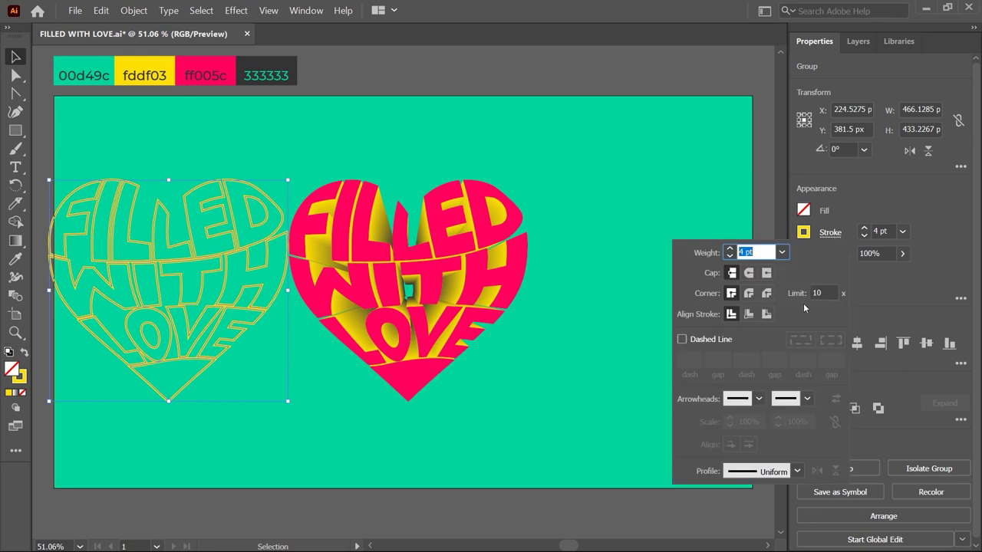
pyautogui.click(748, 314)
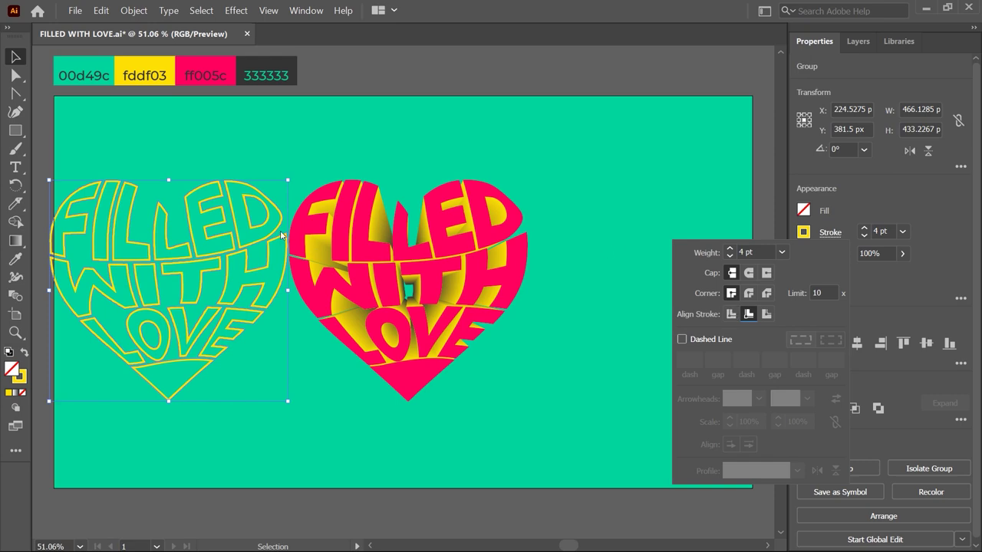
pyautogui.moveTo(281, 236); pyautogui.dragTo(520, 240)
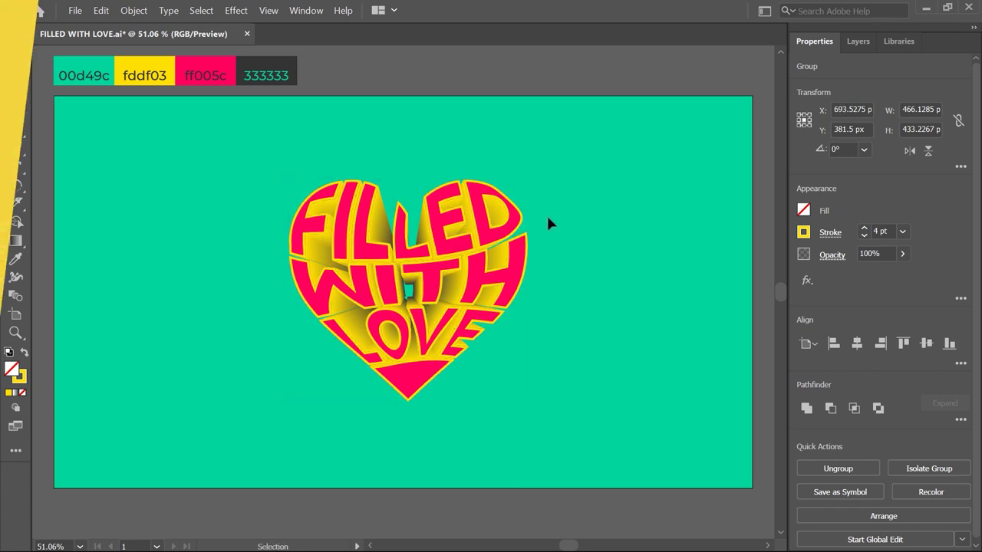